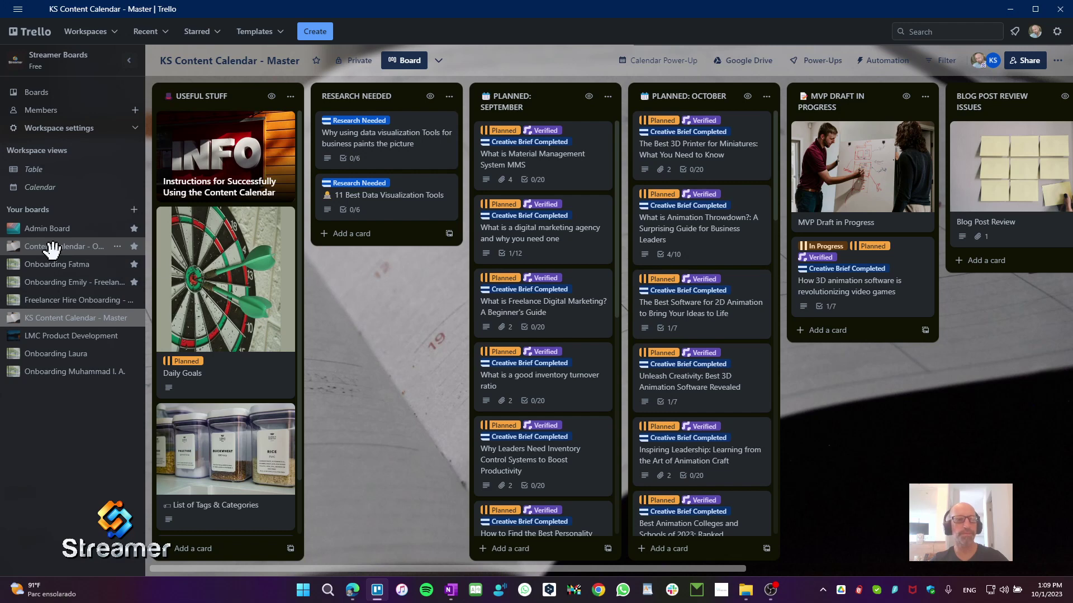
Compare the lists on the Content Calendar - October 2023 board with those on the KS Content Calendar - Master board.
click(52, 250)
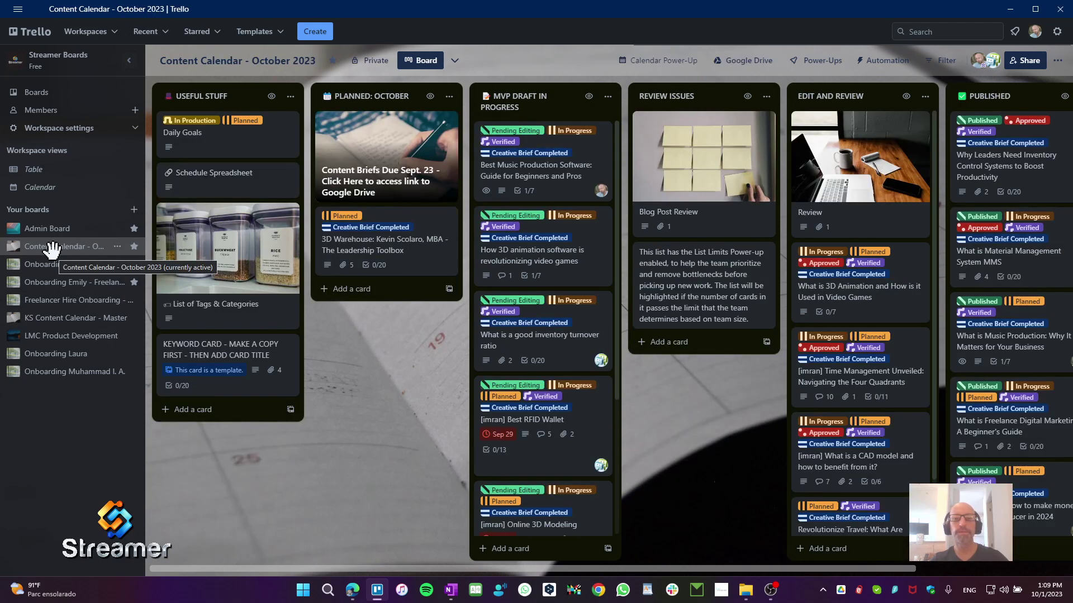
drag(685, 568, 802, 554)
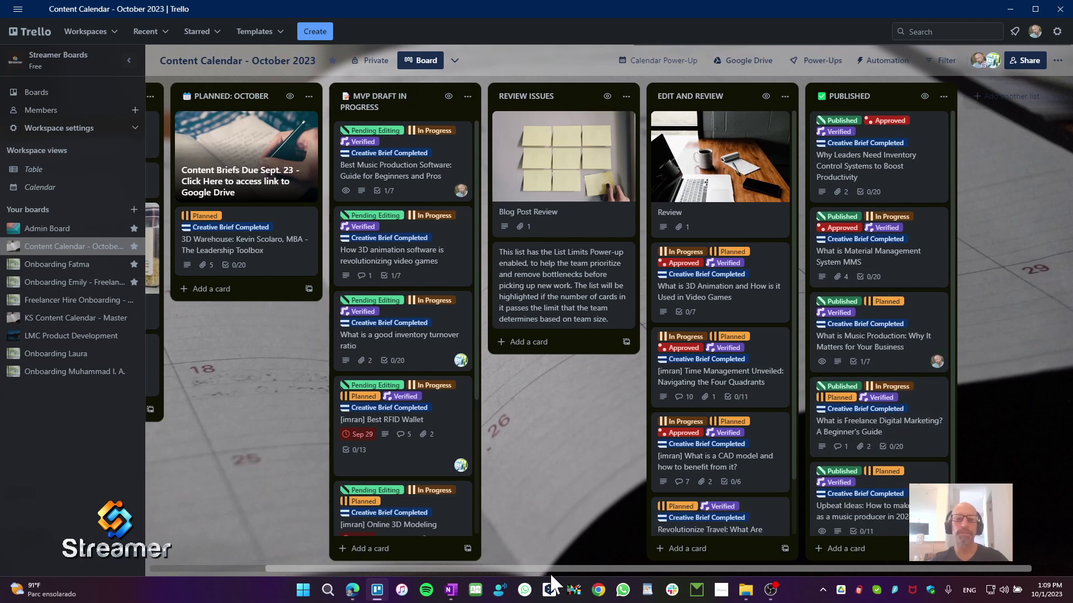
drag(560, 565, 472, 557)
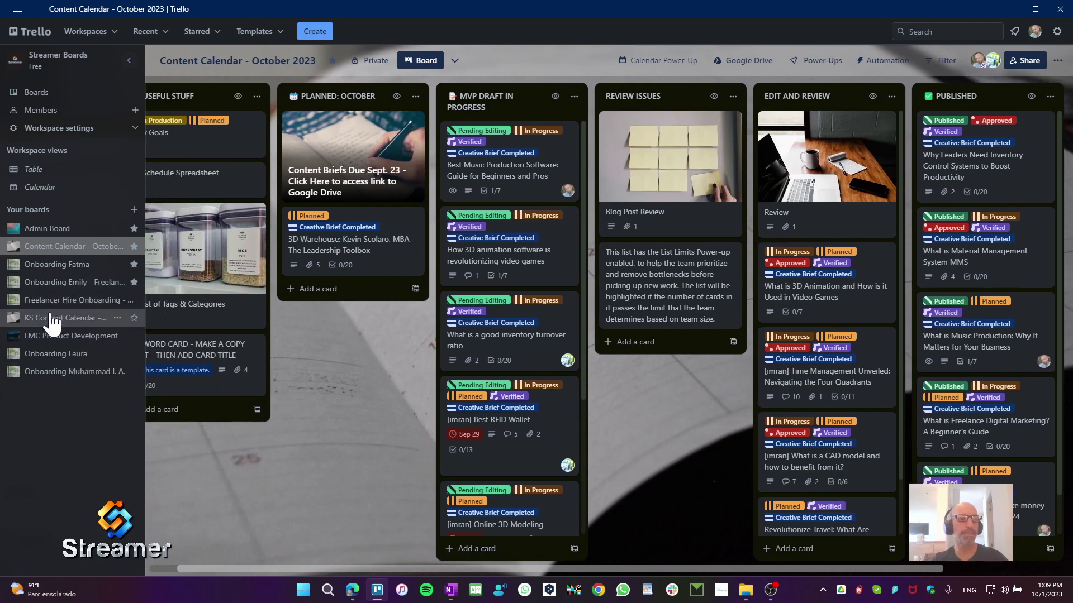
click(73, 318)
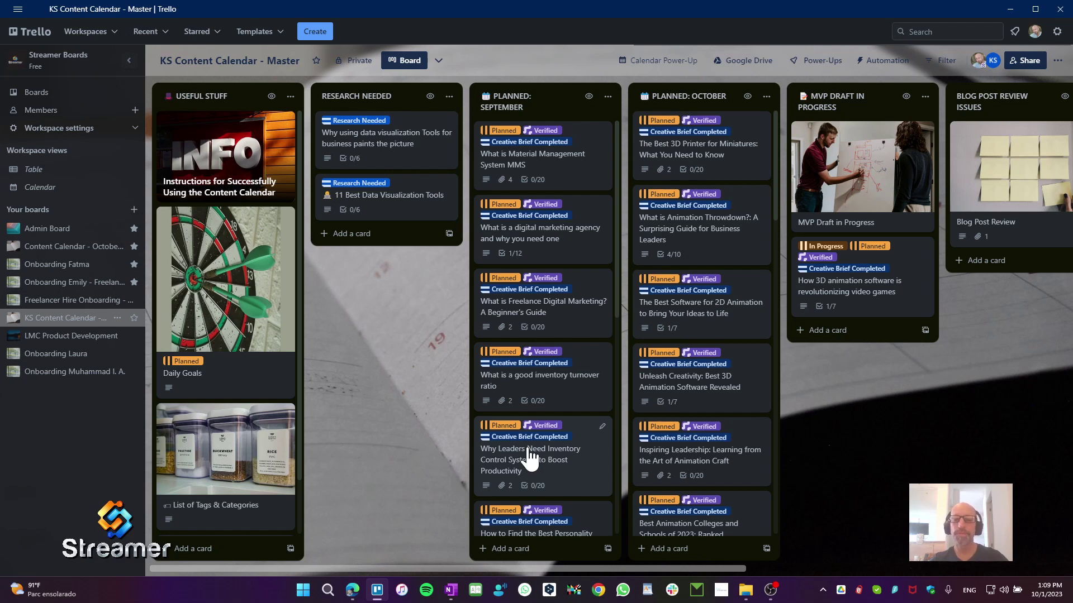
drag(481, 567, 723, 556)
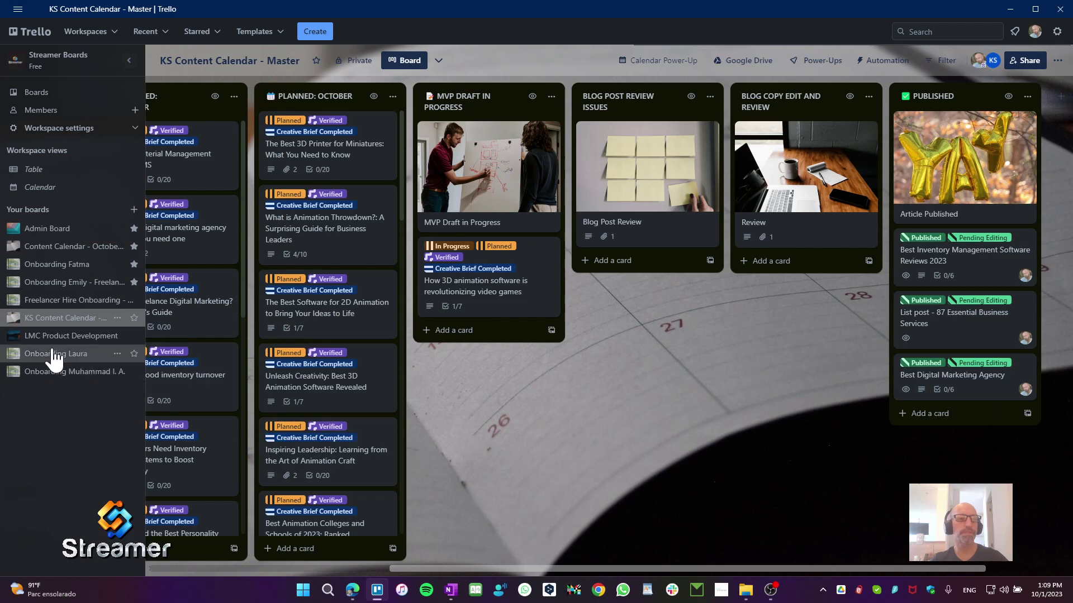
Move the published October 2023 card "Why Leaders Need Inventory Control Systems to Boost Productivity" to position 1 of PUBLISHED on KS Content Calendar - Master.
click(53, 249)
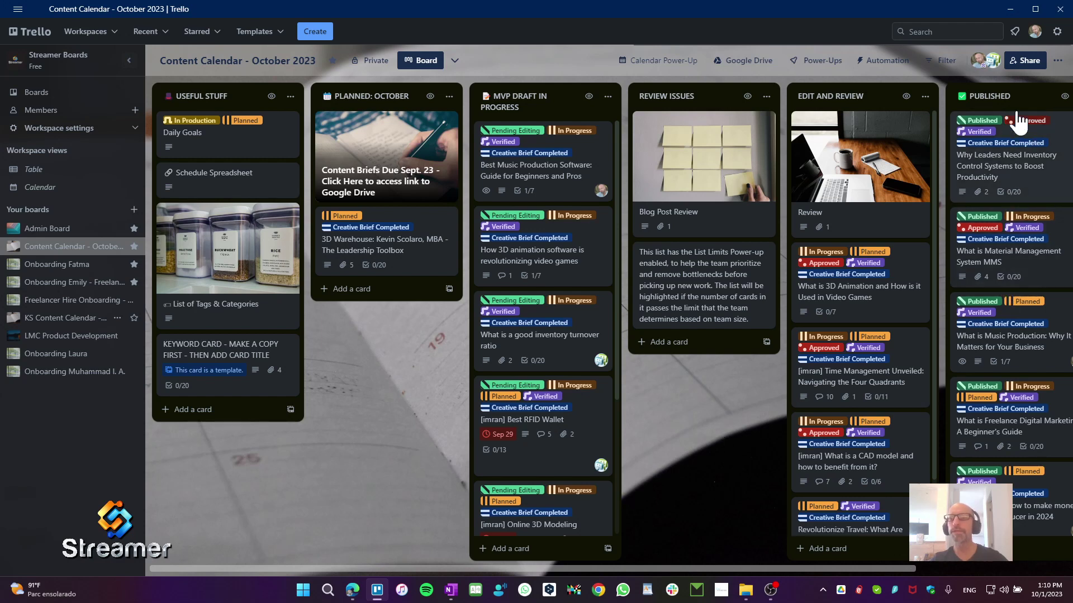
click(1012, 171)
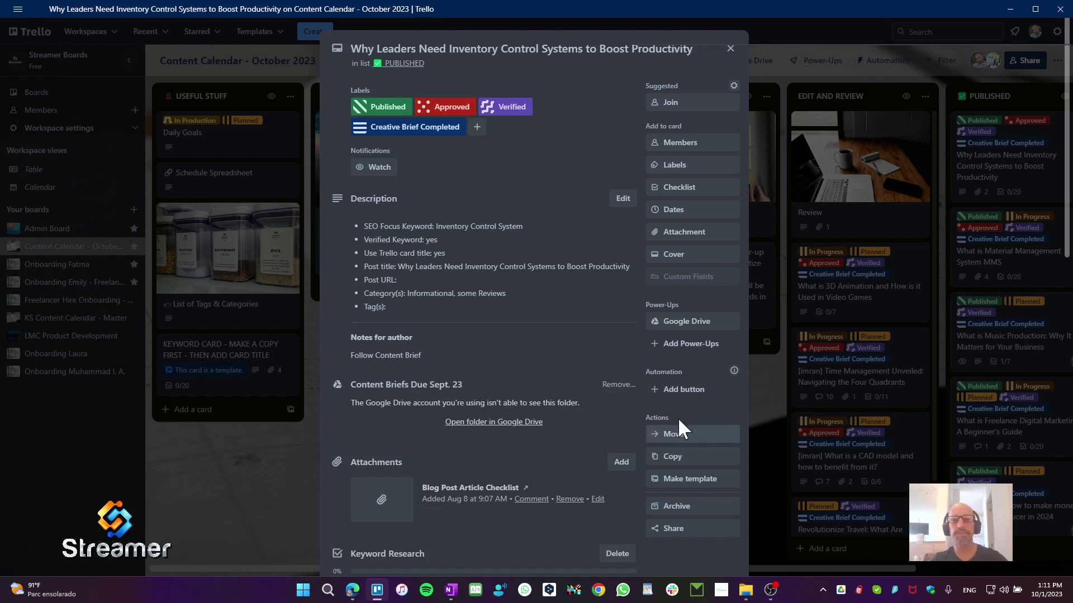
click(674, 435)
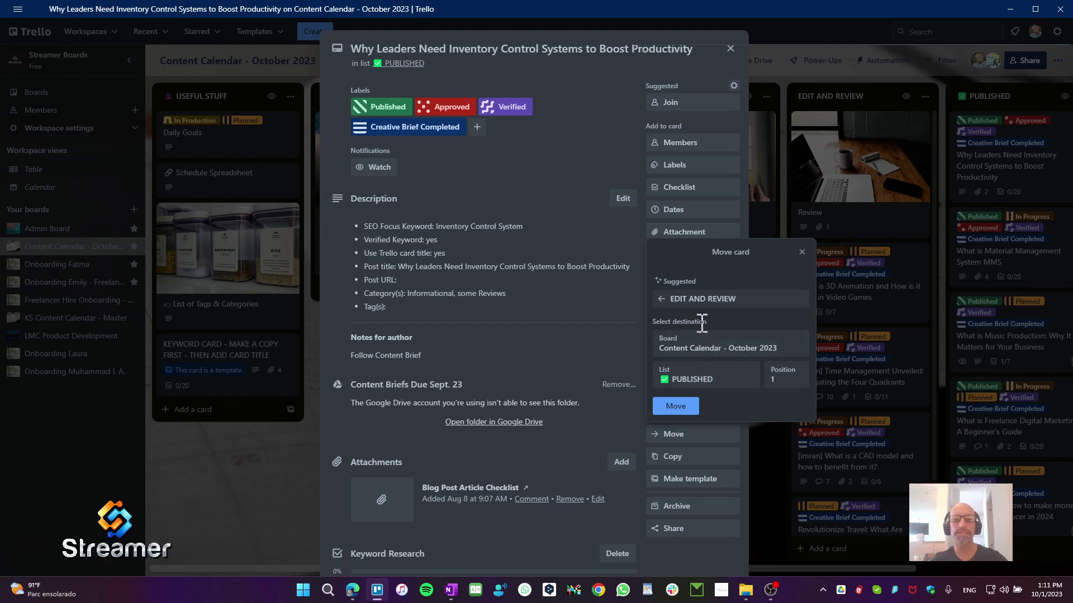
click(725, 349)
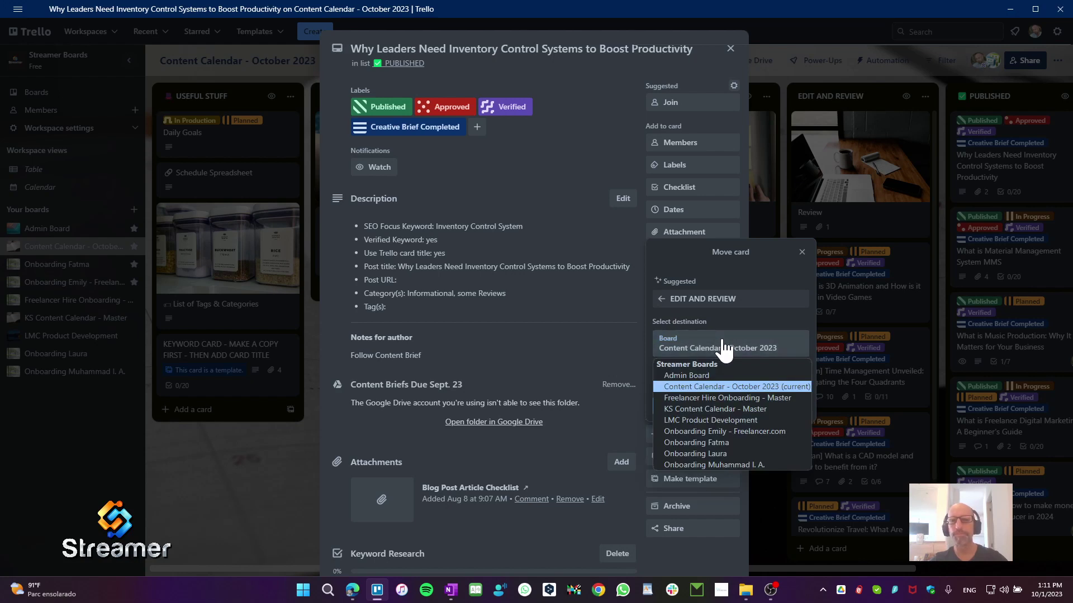
click(717, 407)
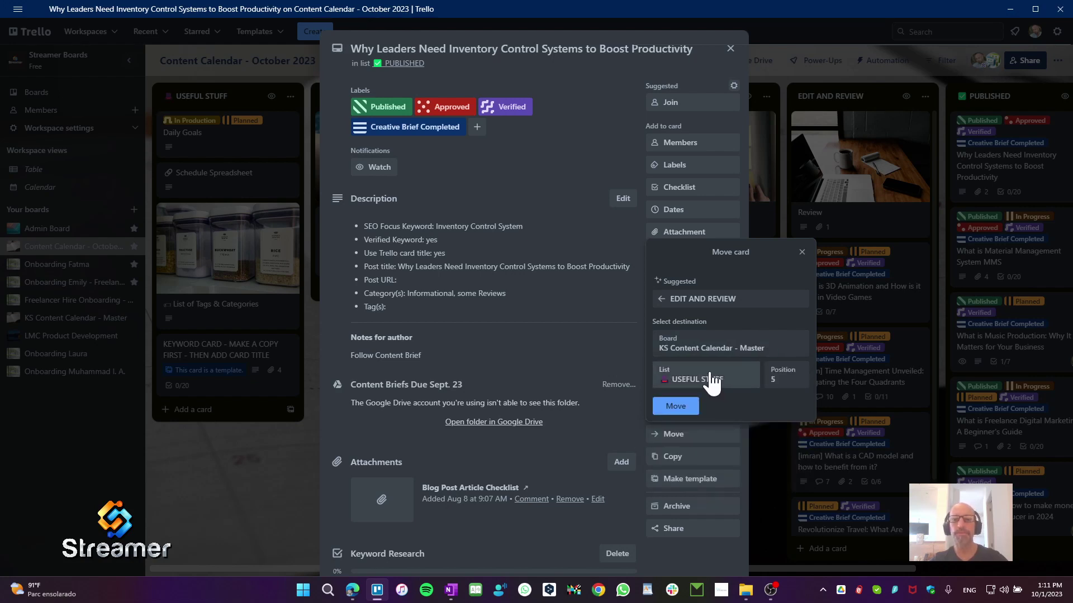
click(713, 381)
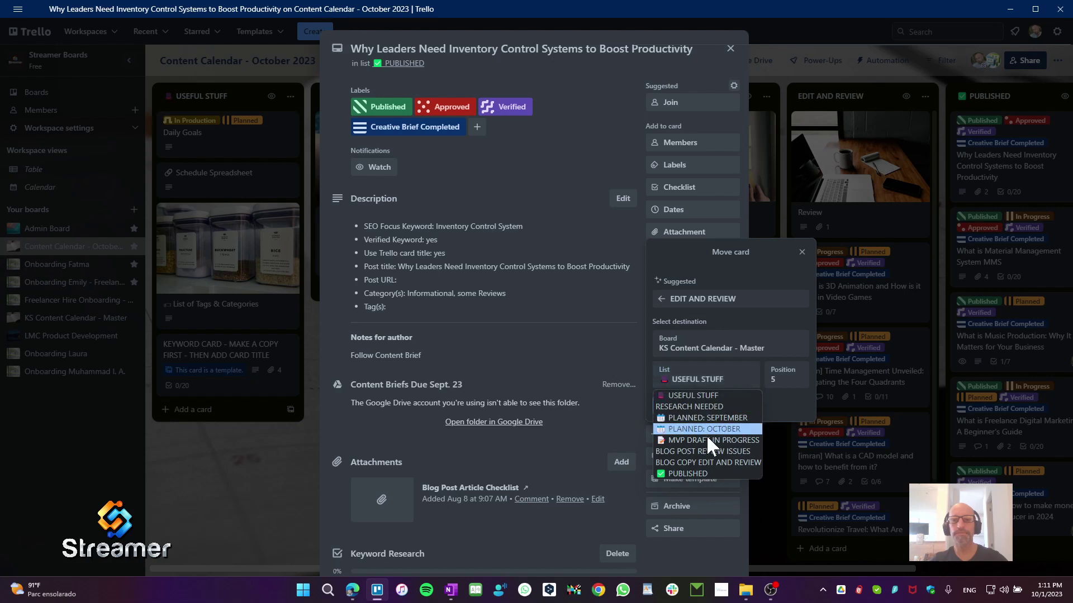
click(706, 473)
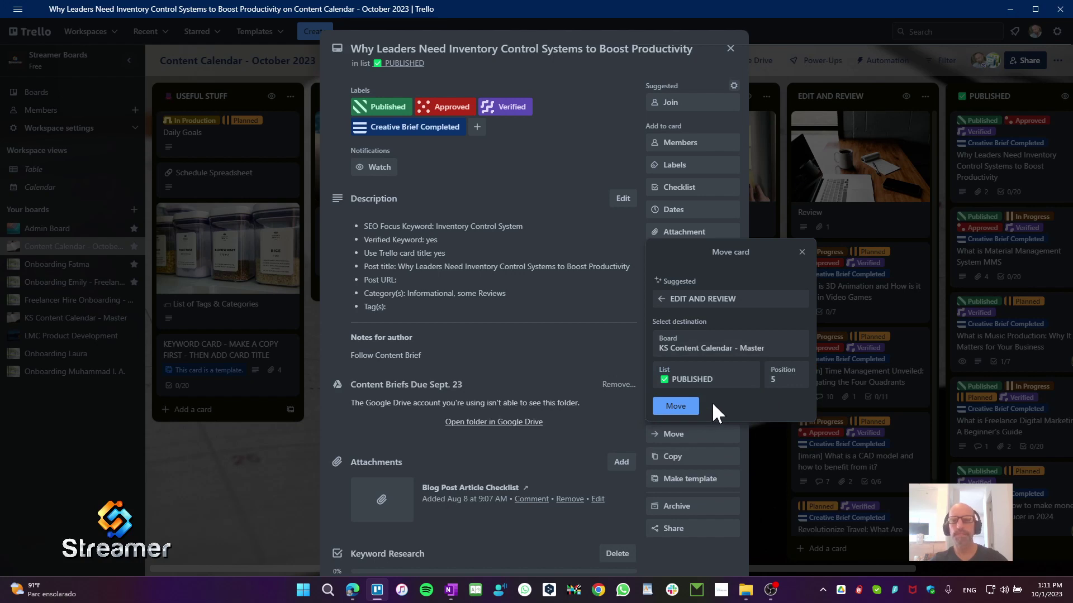
click(785, 379)
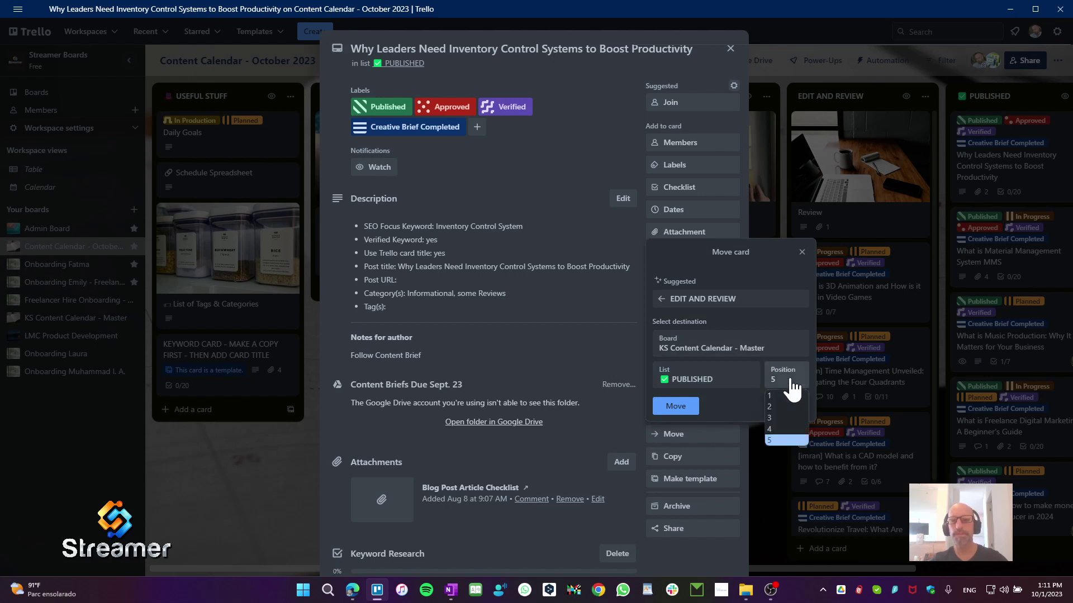
click(785, 394)
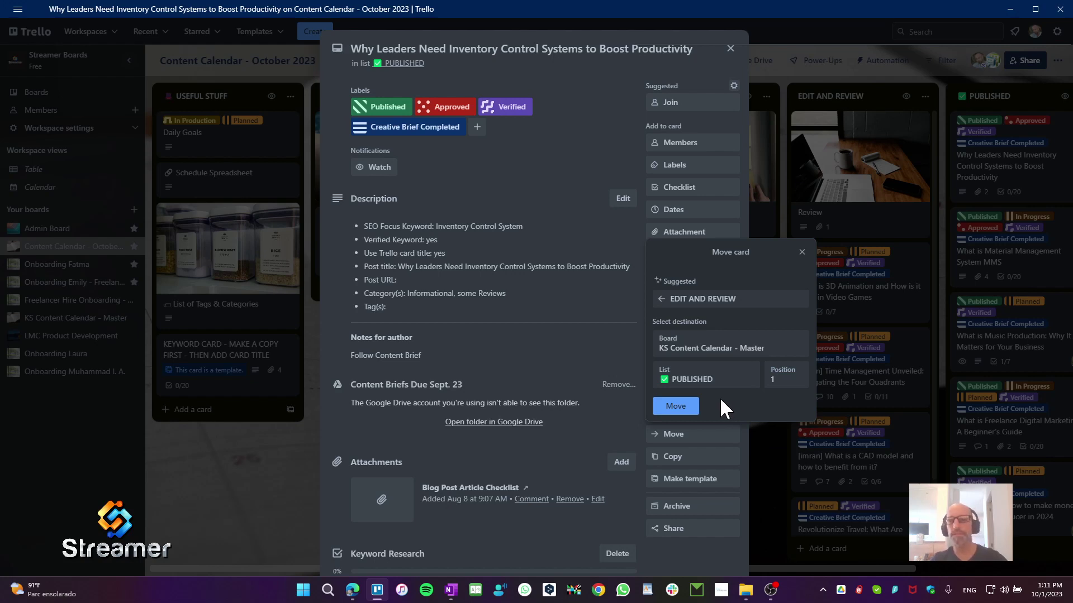
click(680, 408)
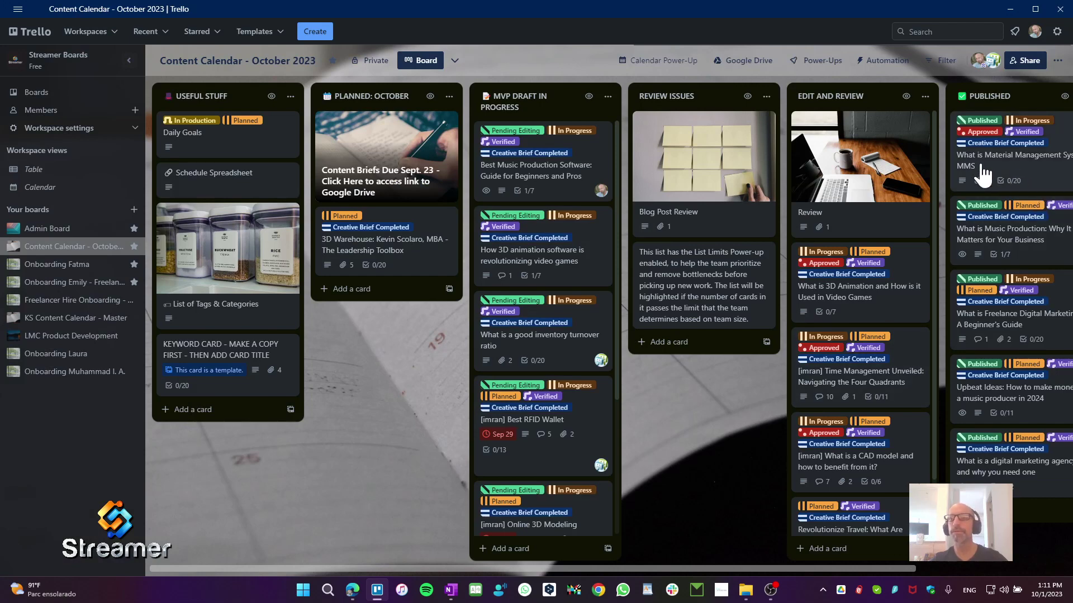
Move the published card "What is Material Management System MMS" to the PUBLISHED list on KS Content Calendar - Master at position 6.
click(1022, 162)
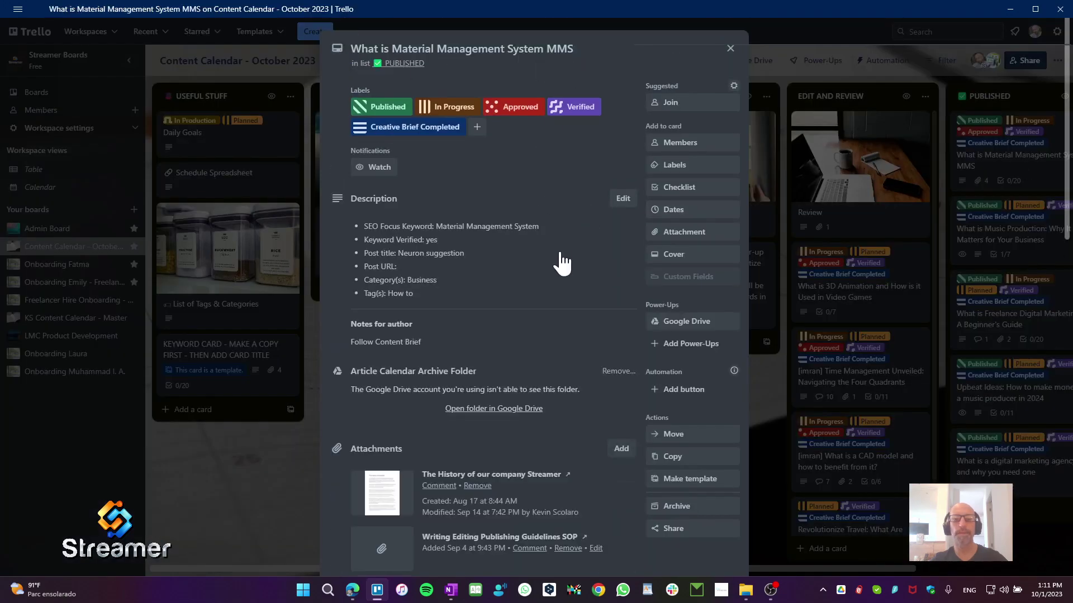
click(692, 441)
click(739, 352)
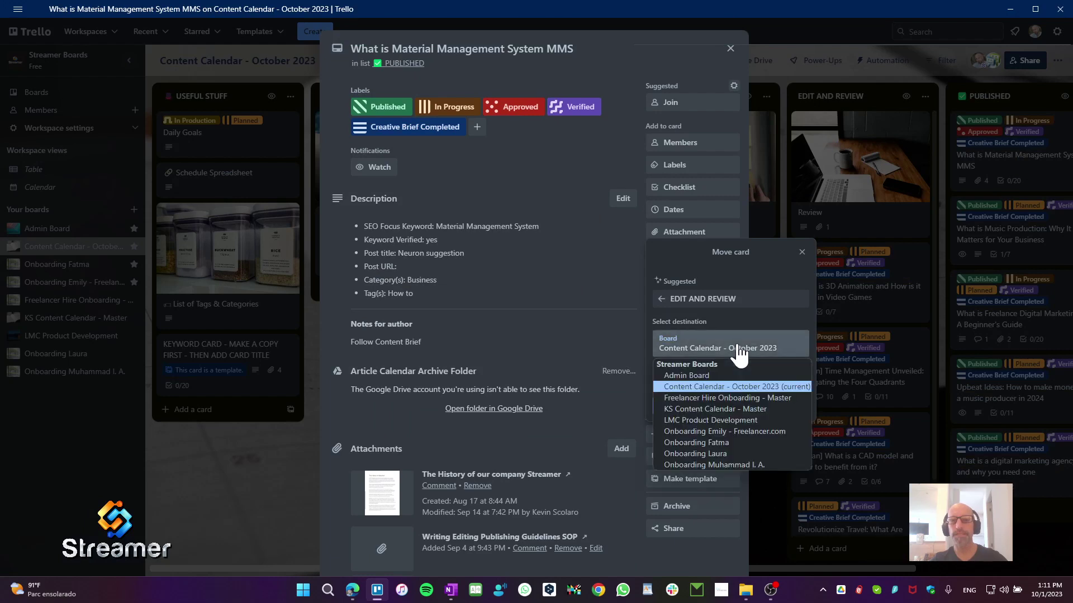
click(736, 408)
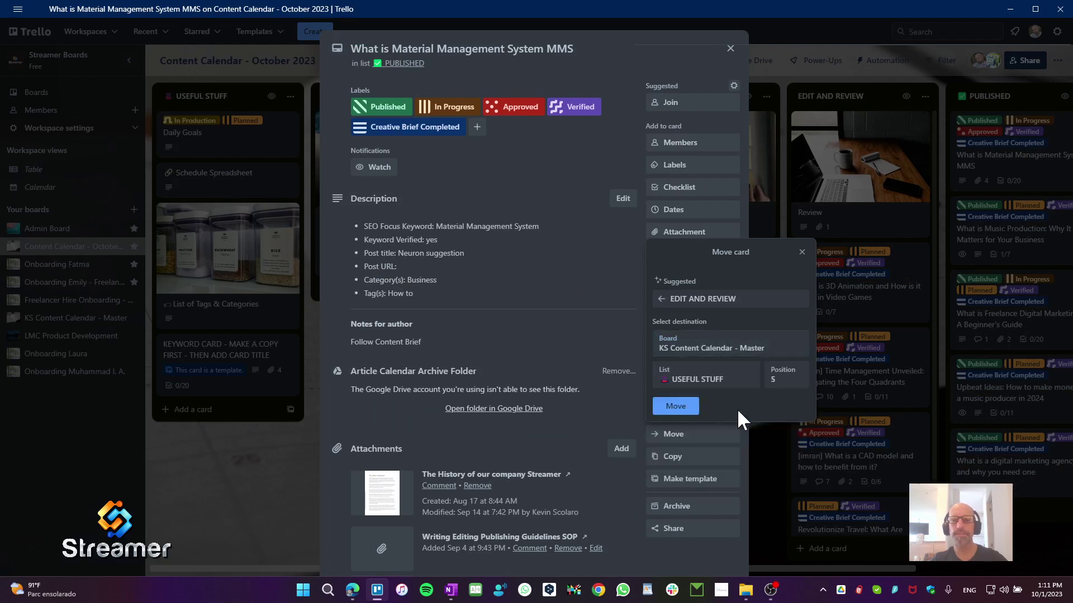
click(785, 378)
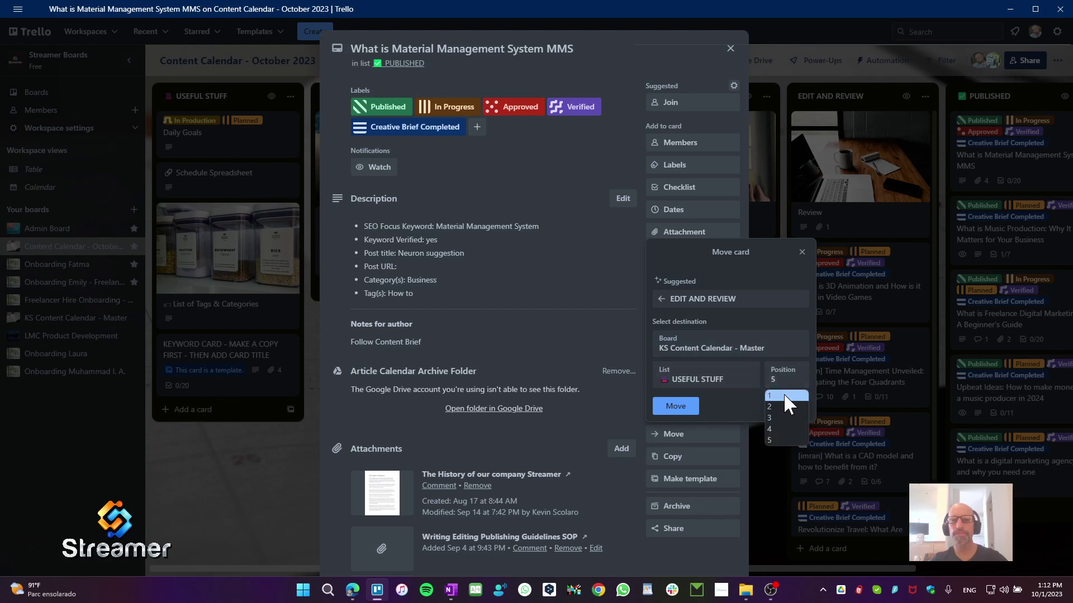
click(783, 393)
click(698, 385)
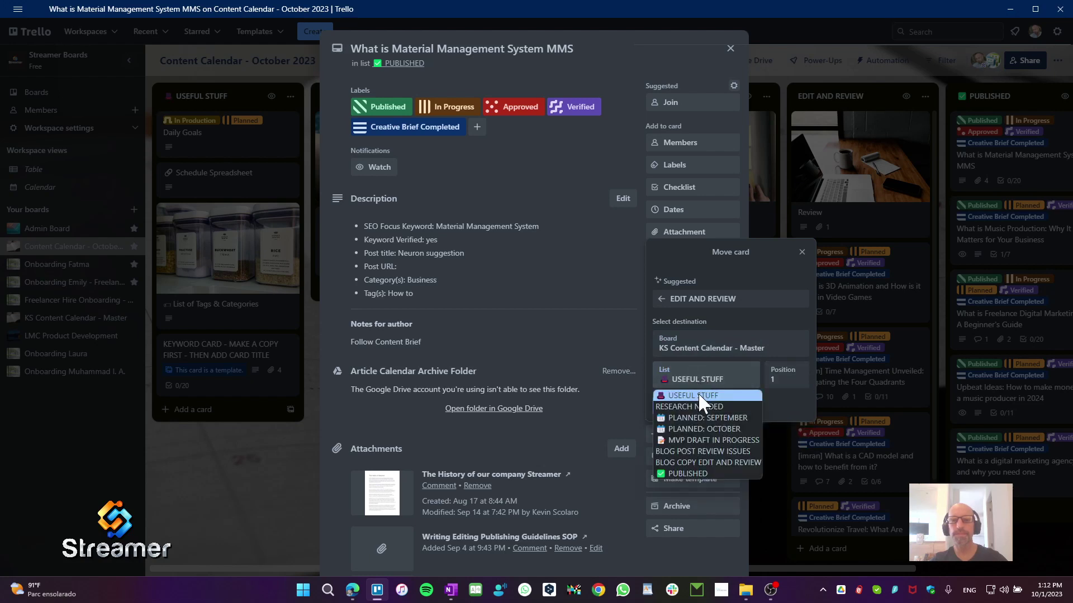
click(693, 473)
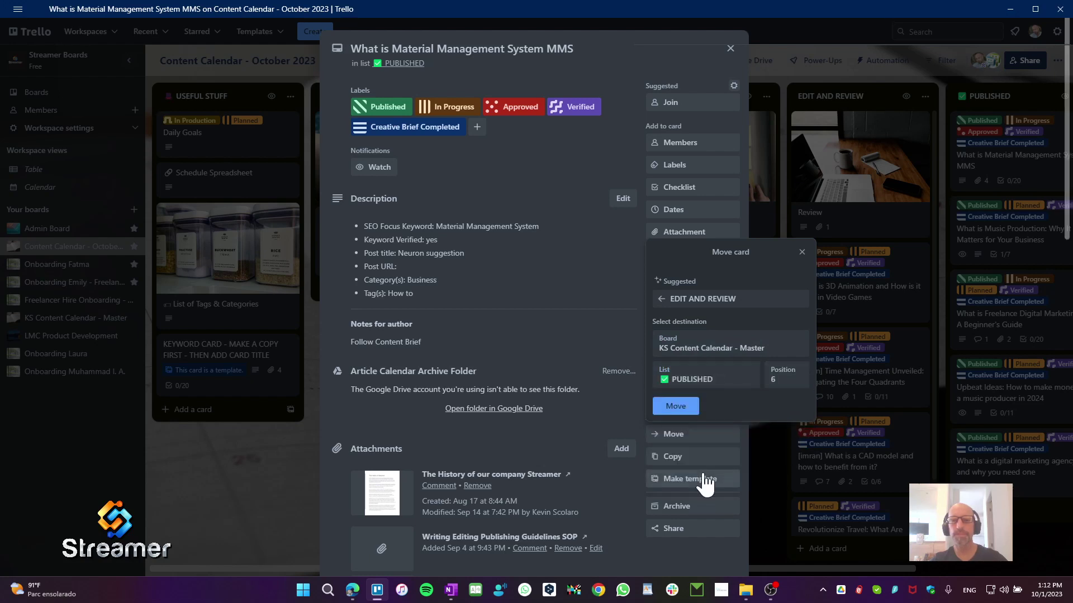
click(675, 408)
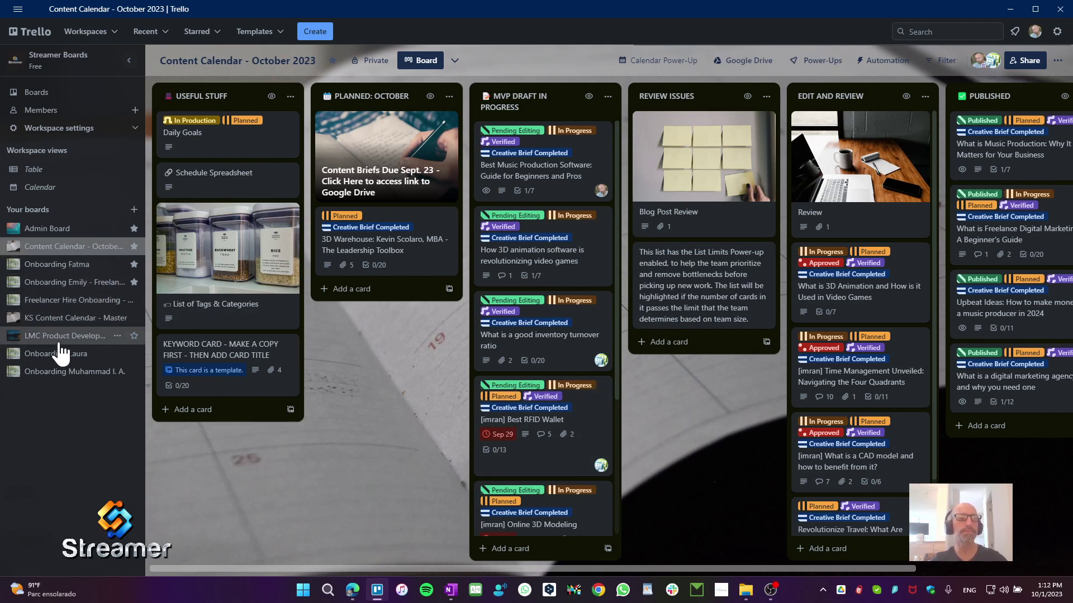
On the KS Content Calendar - Master board, put the "Article Published" cover card at the top of the PUBLISHED list.
click(66, 318)
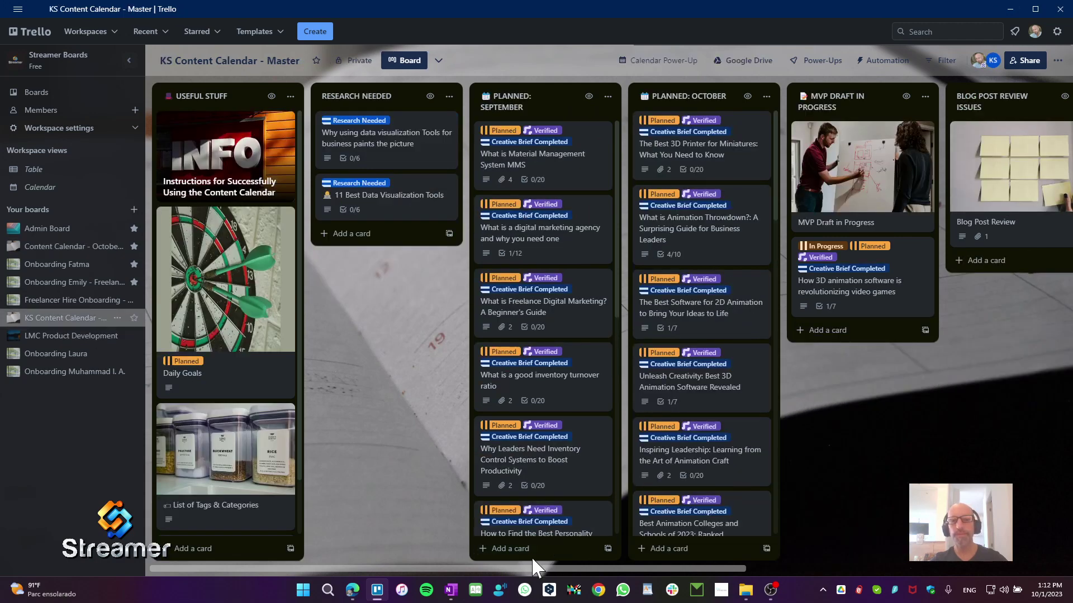
drag(531, 558, 763, 561)
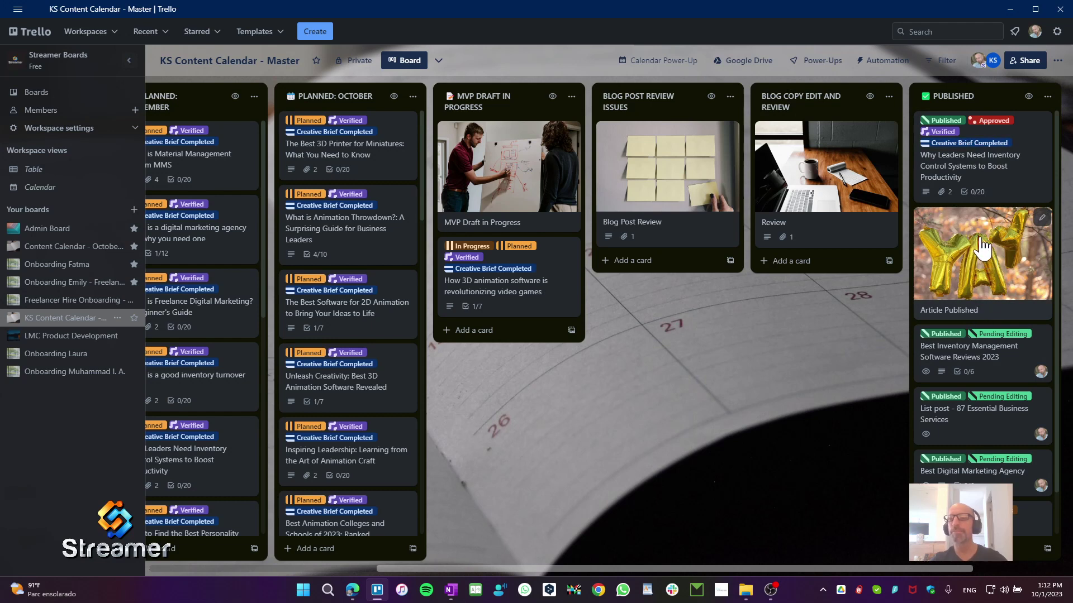
drag(986, 249, 982, 157)
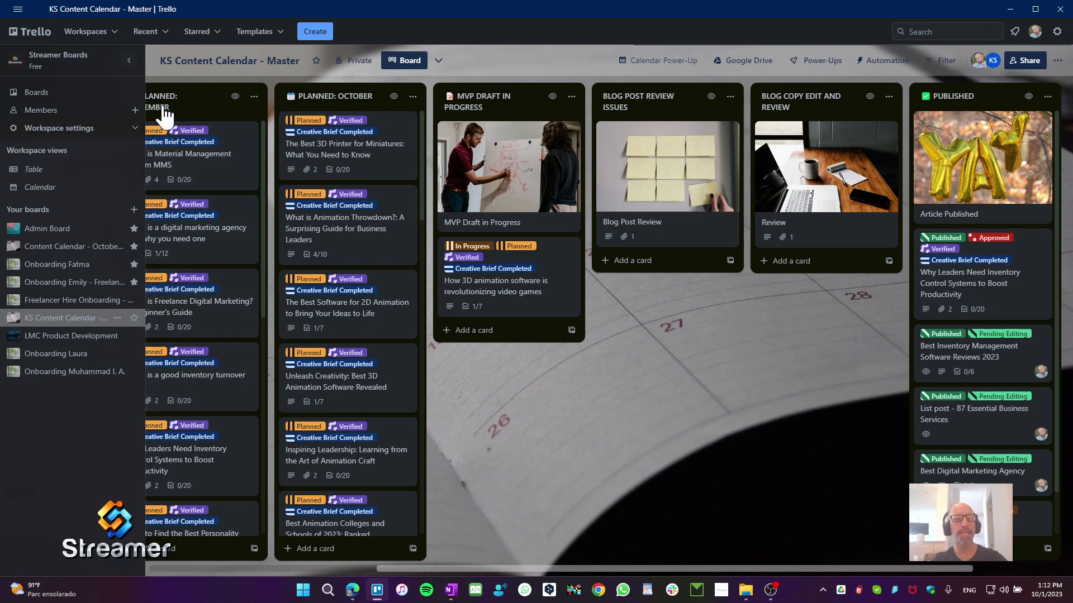
Examine the PLANNED: SEPTEMBER list and its "Why Leaders Need Inventory Control Systems to Boost Productivity" card, including the quick actions and full details.
drag(517, 570, 498, 568)
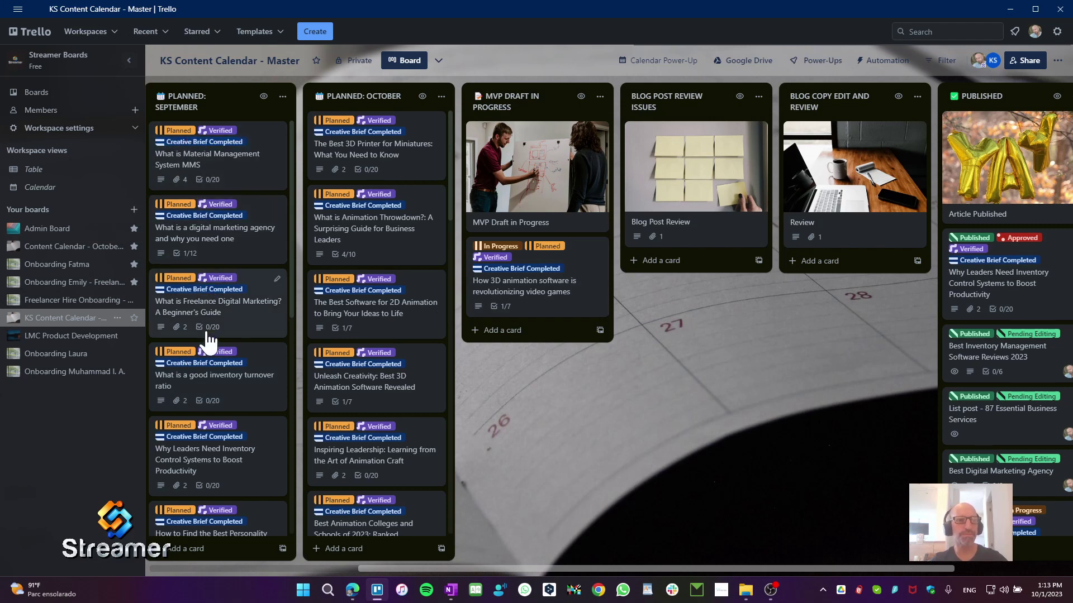
scroll(218, 436, down, 10)
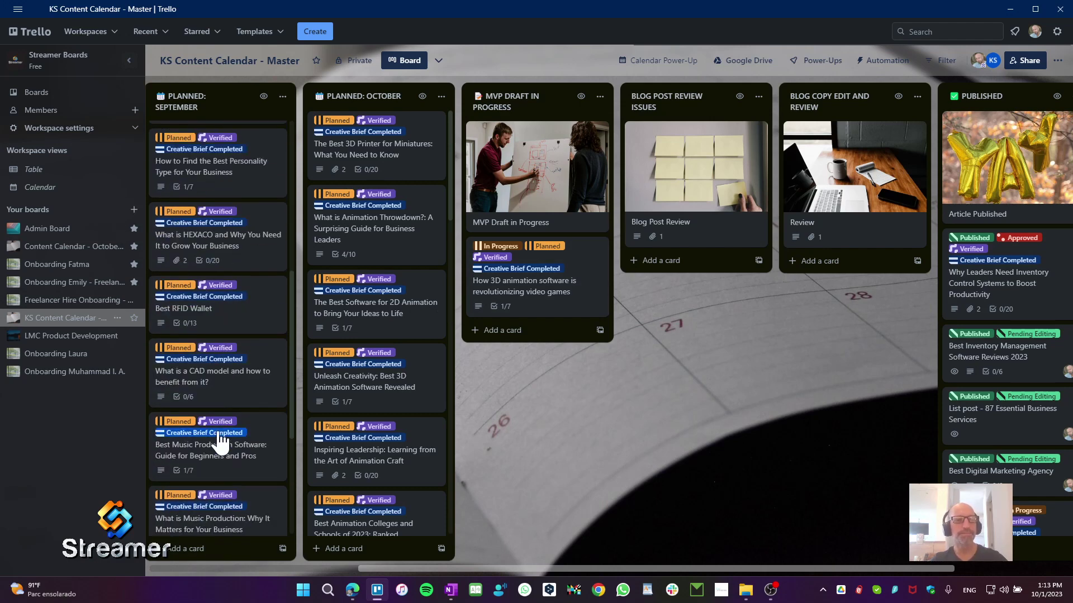
scroll(218, 441, down, 3)
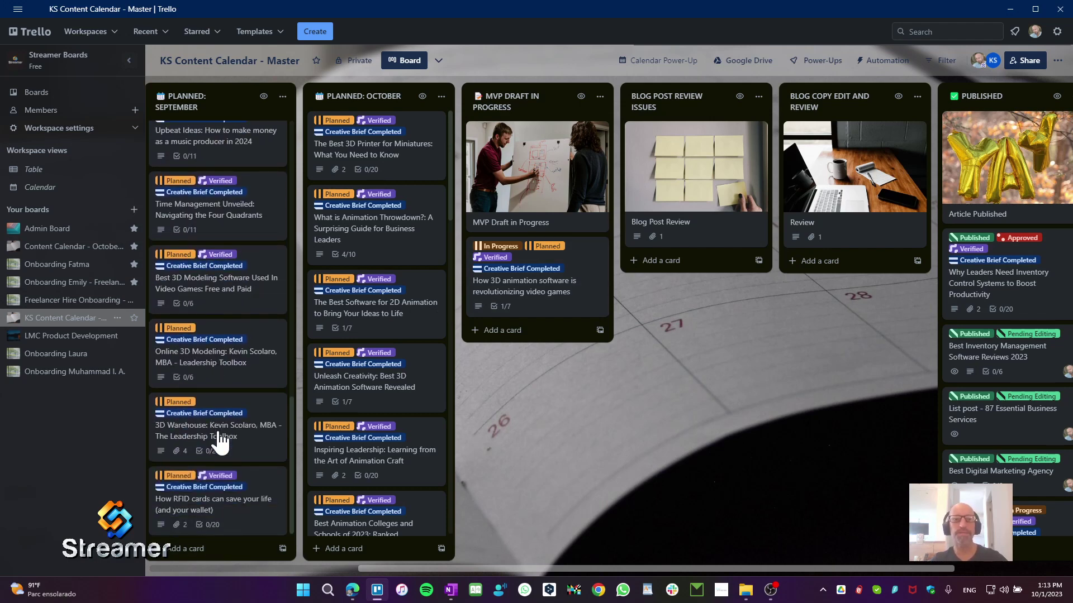
scroll(220, 441, up, 15)
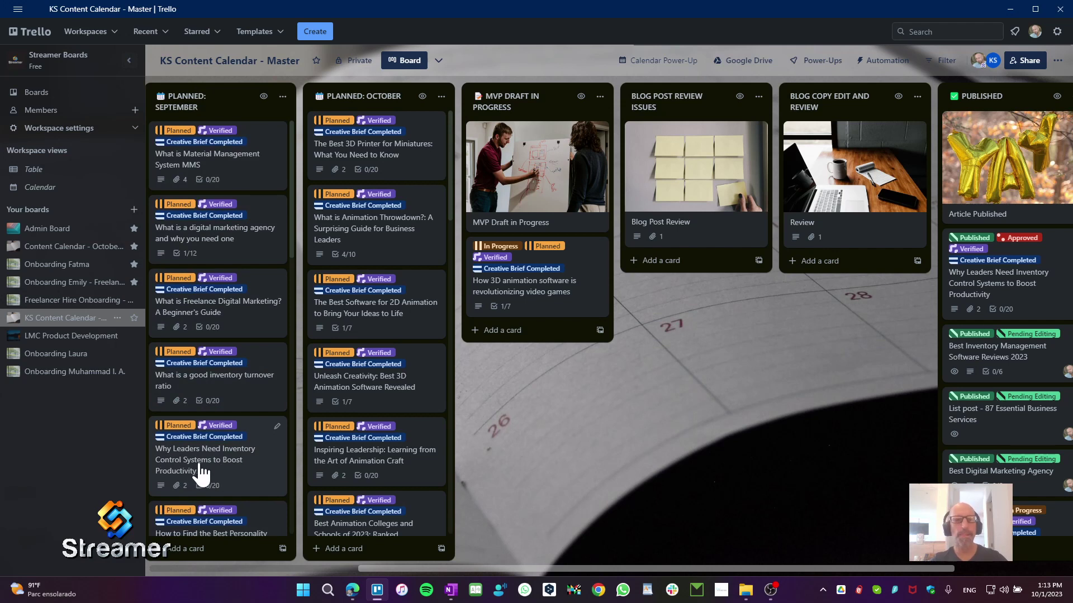
click(277, 427)
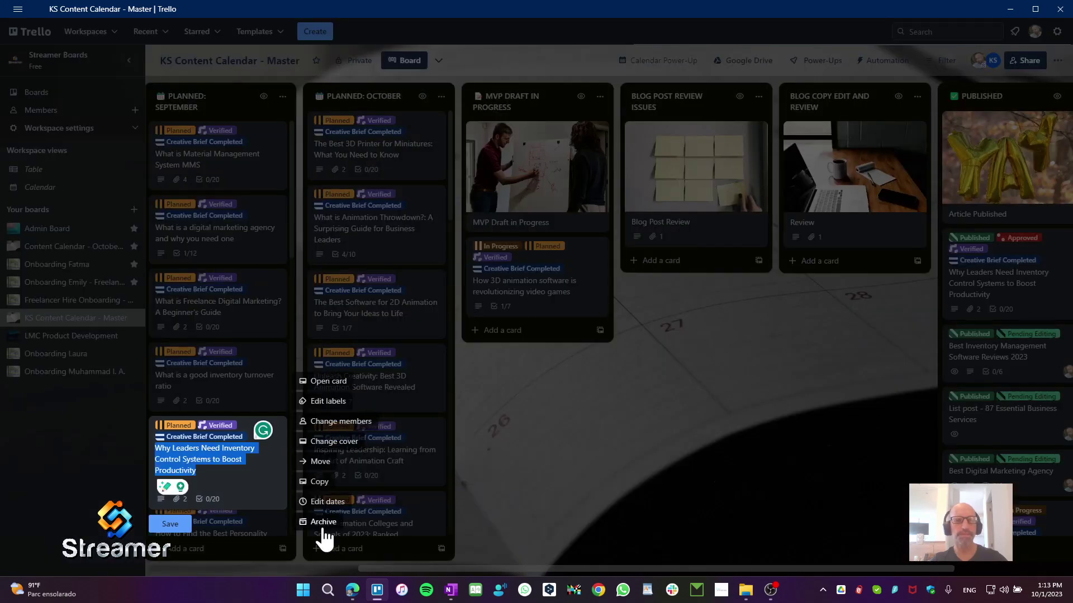
click(51, 489)
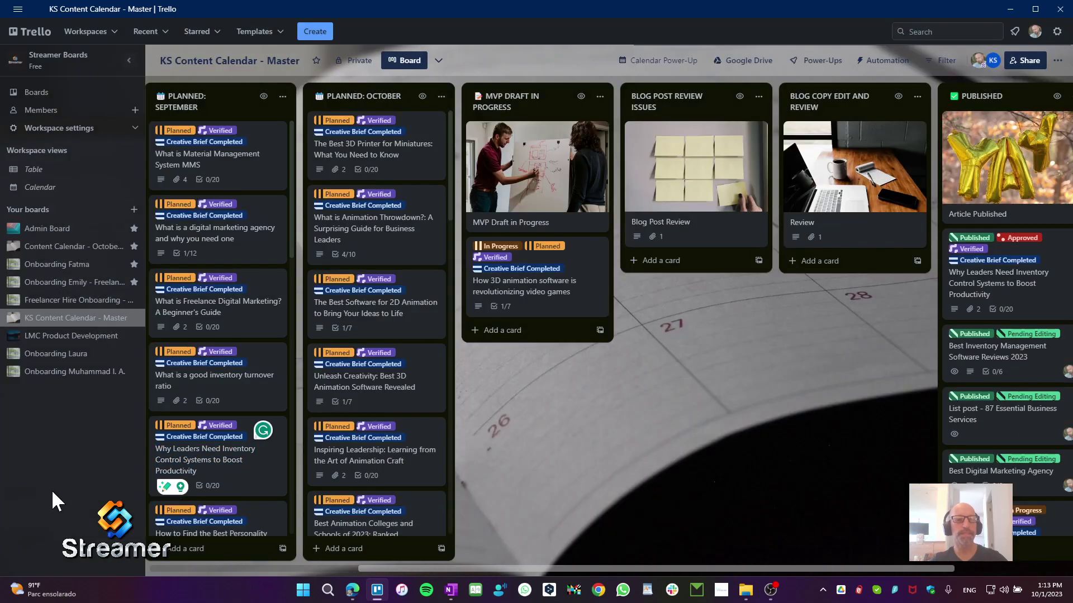
click(219, 463)
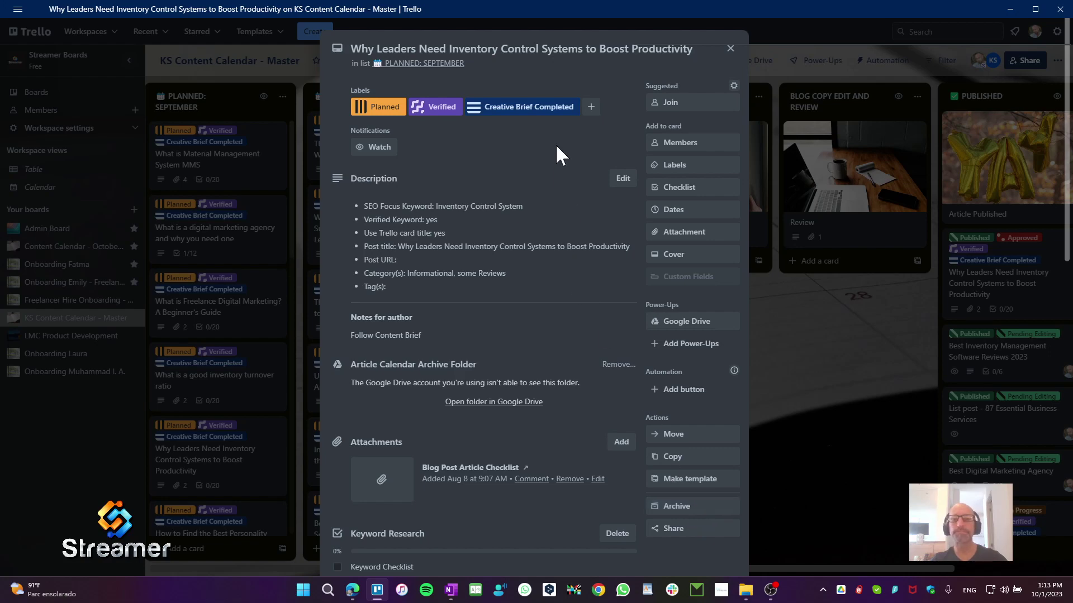
click(729, 49)
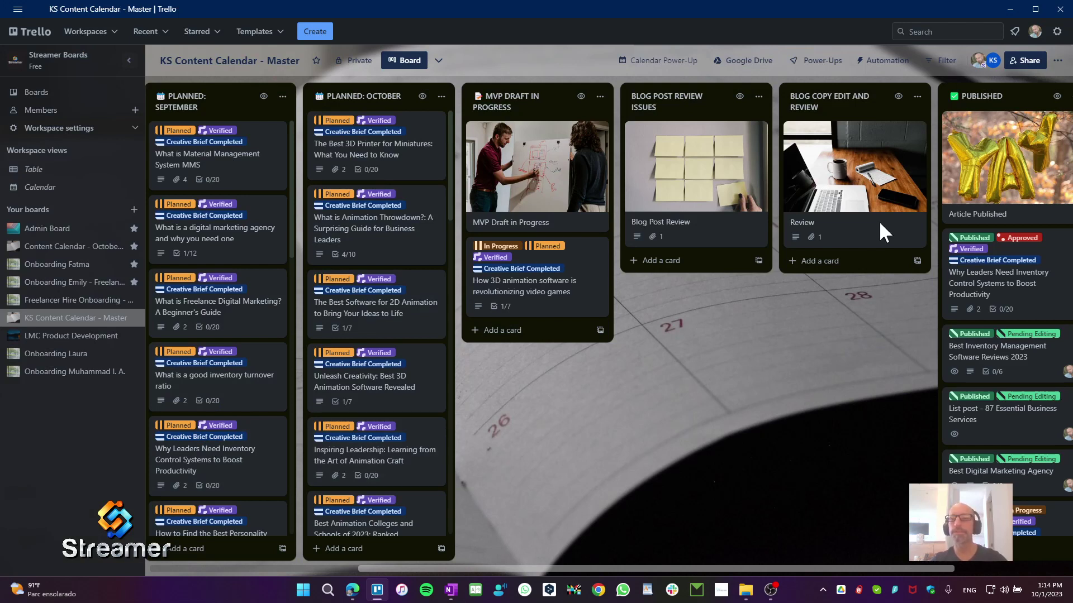
click(929, 32)
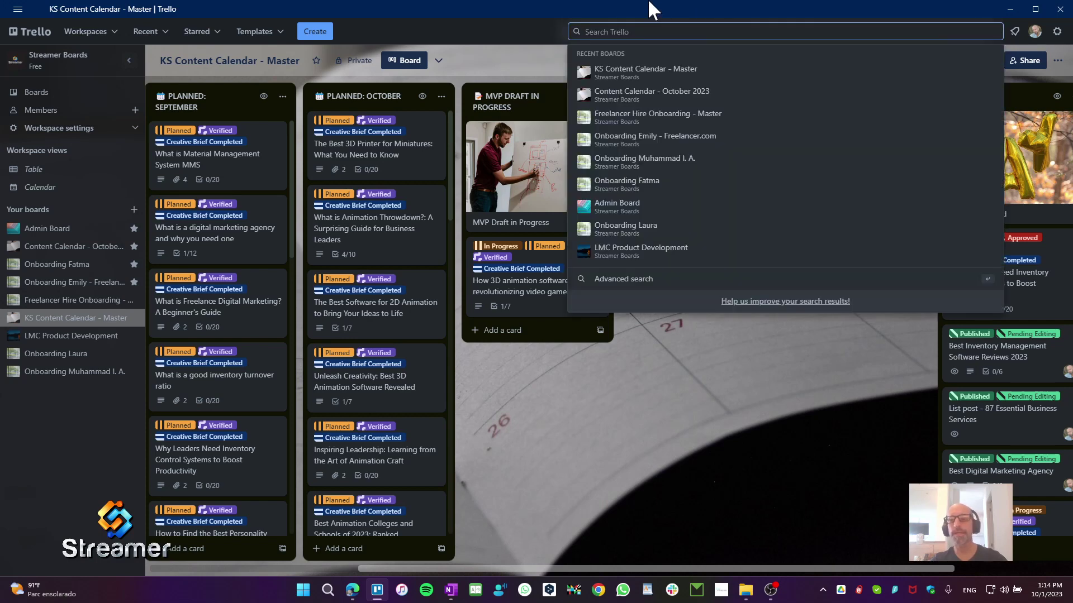
click(844, 388)
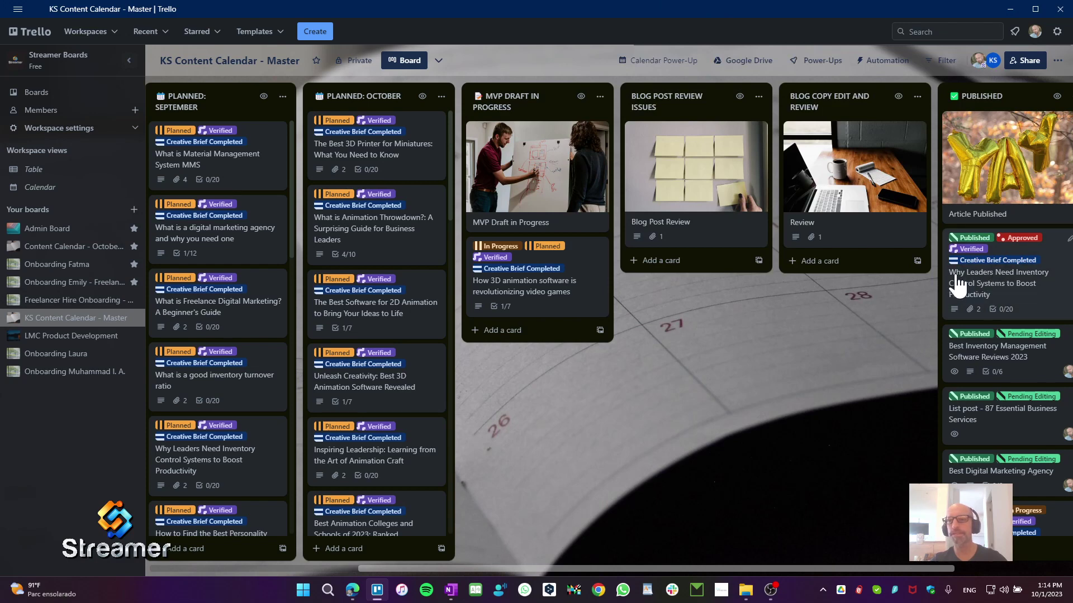
Search Trello for "why leaders need" and compare the boards and lists of the matching cards to identify the planned duplicate.
click(928, 31)
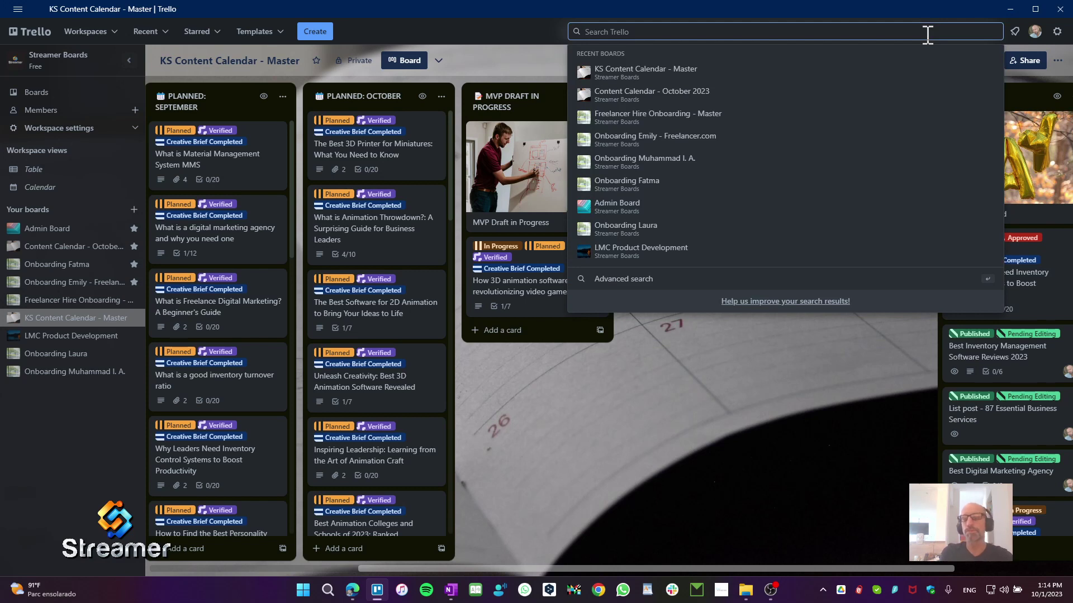
text(why le)
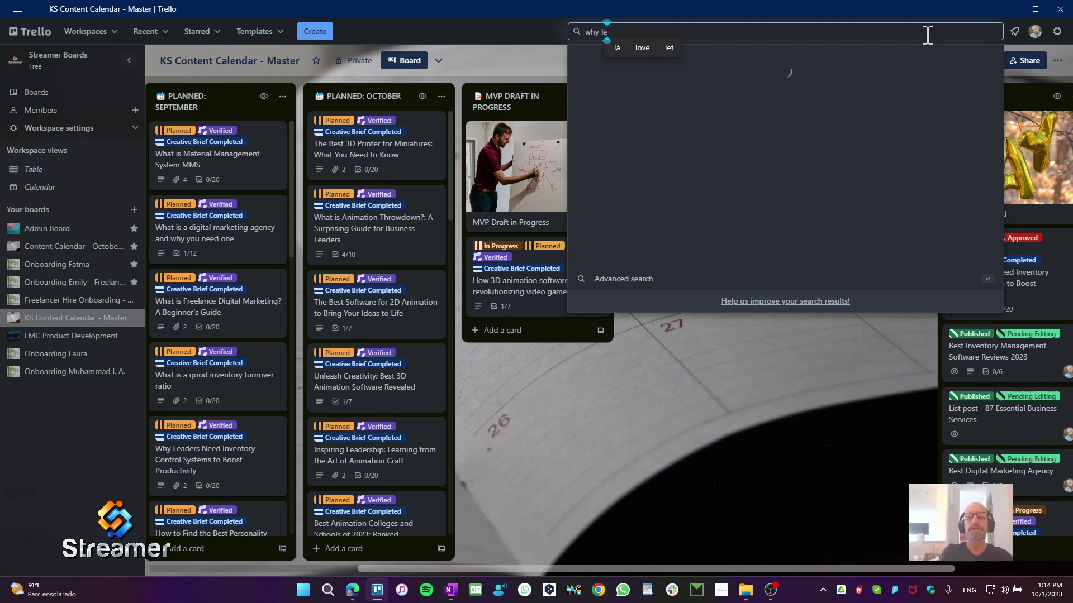
text(aders need)
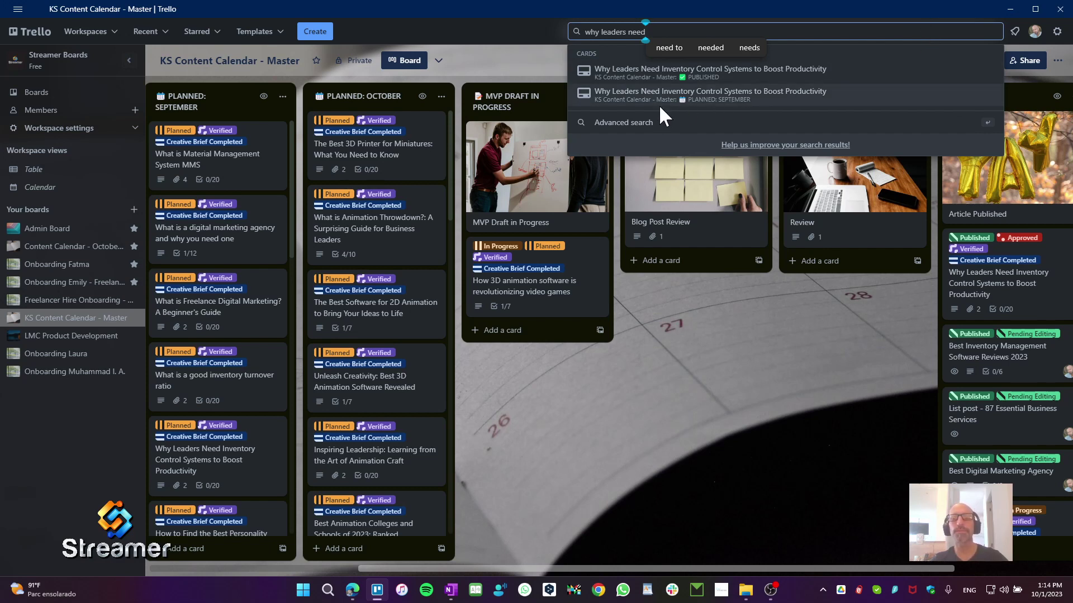
mouse_move(619, 82)
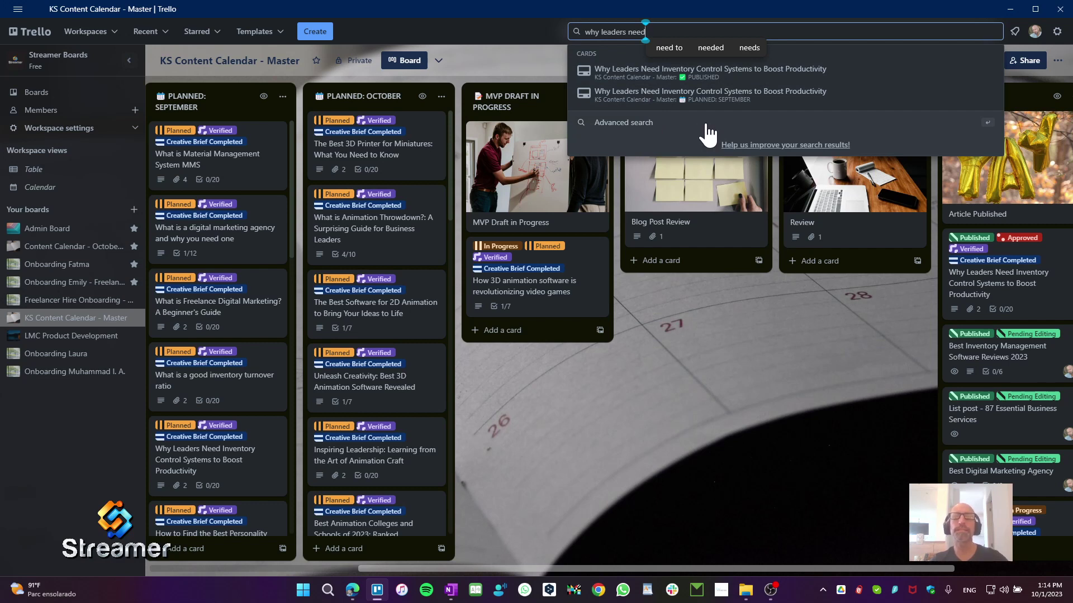
mouse_move(715, 112)
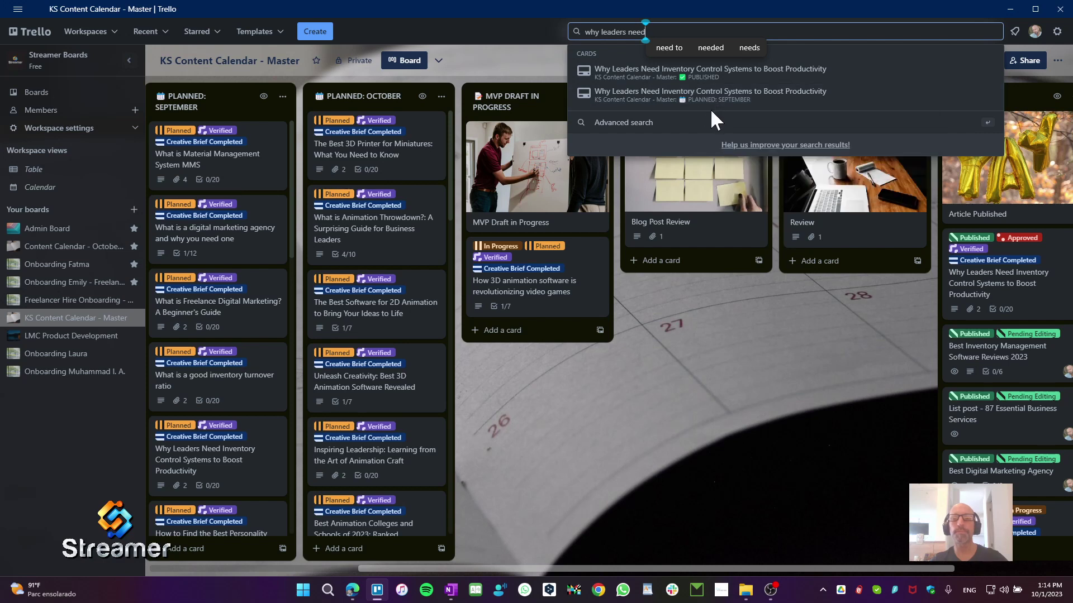
mouse_move(707, 84)
mouse_move(709, 108)
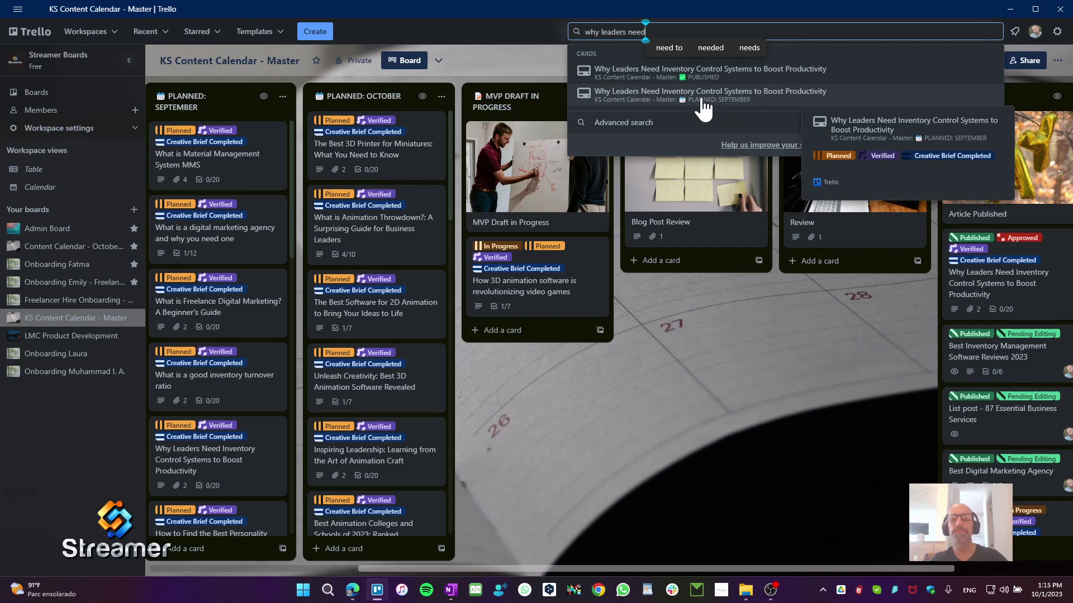
Archive the duplicate "Why Leaders Need Inventory Control Systems to Boost Productivity" card from the PLANNED: SEPTEMBER list and close its details.
click(704, 96)
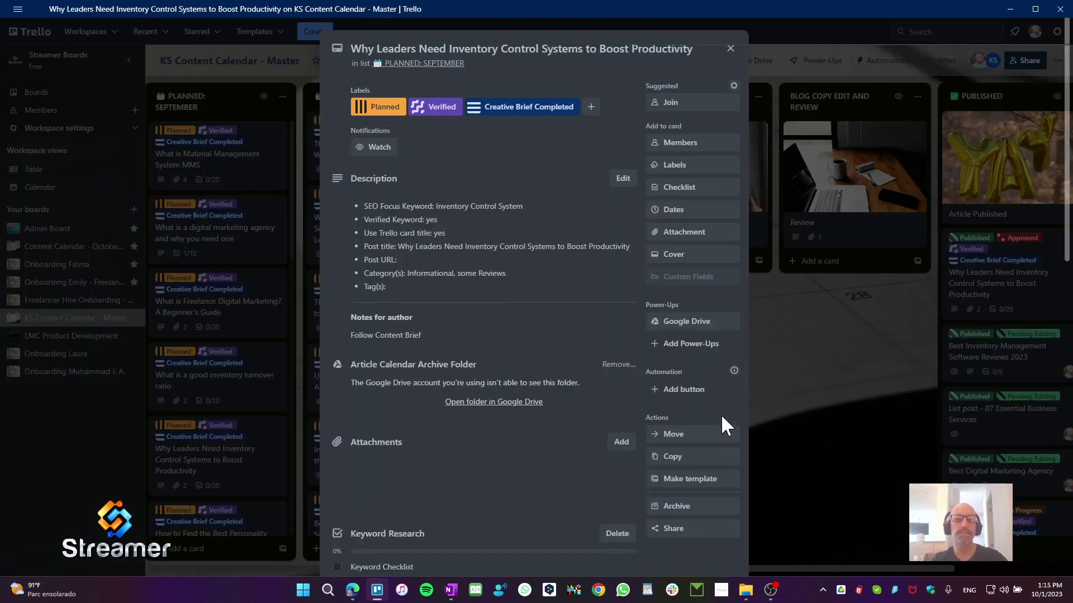
click(701, 506)
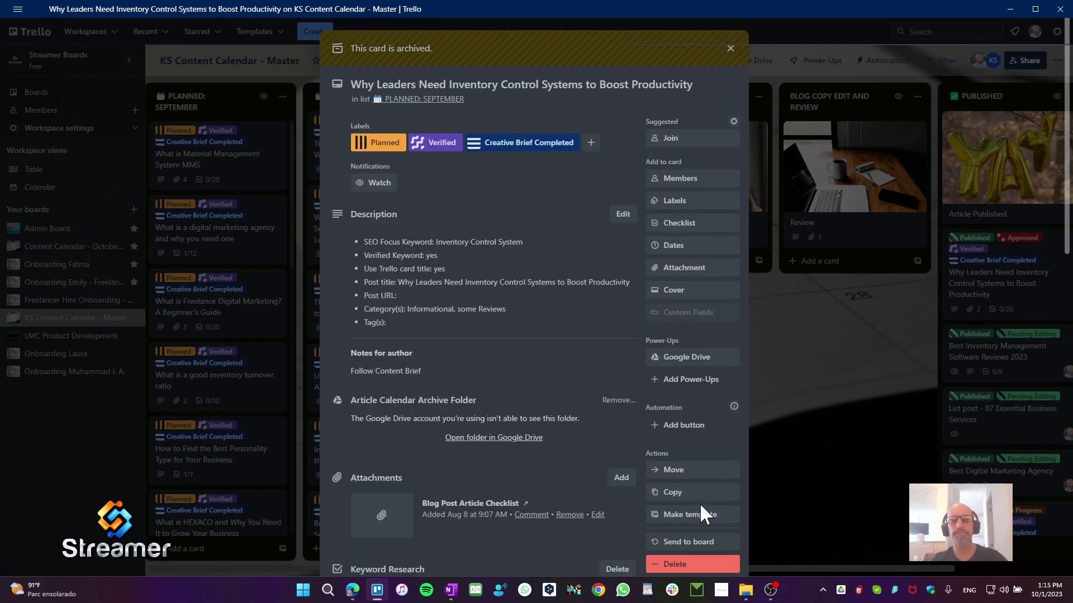
scroll(615, 423, down, 3)
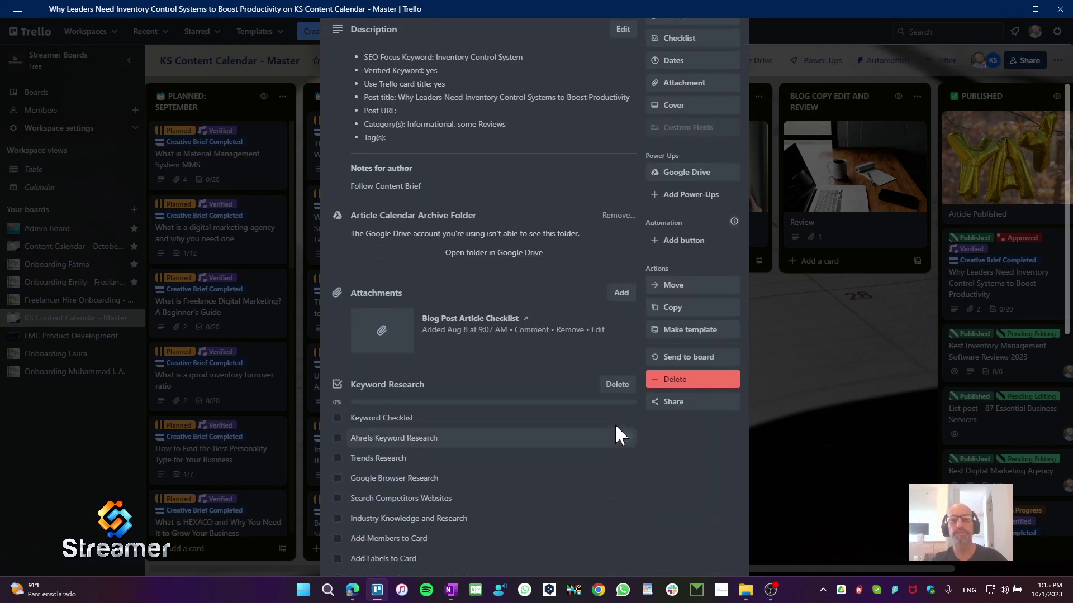
scroll(615, 424, up, 3)
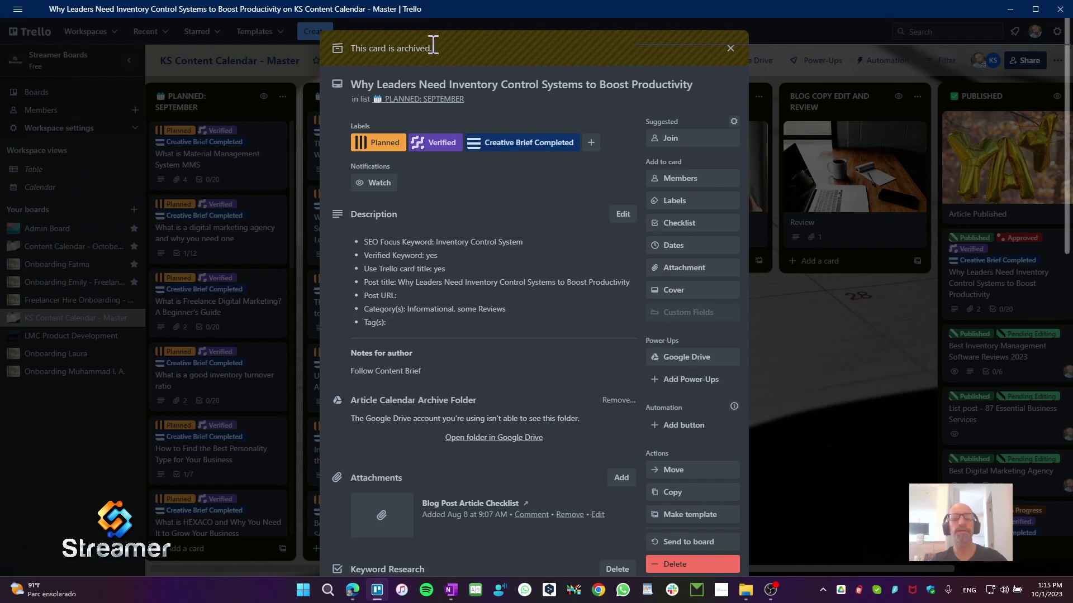
click(729, 47)
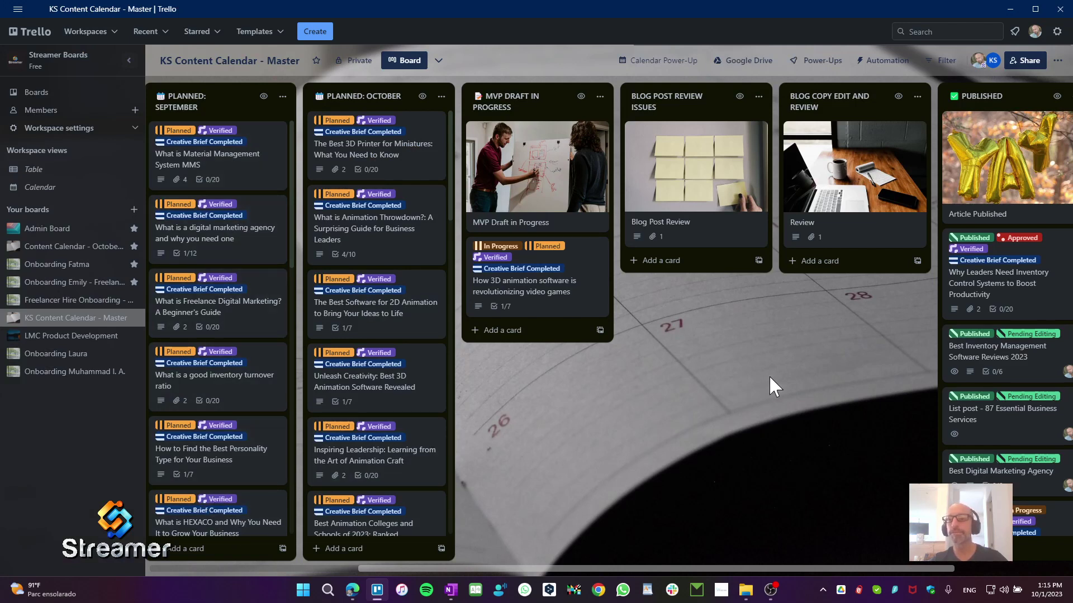
Search Trello for "why leaders" and check the list, board and archive status of each matching card.
click(929, 27)
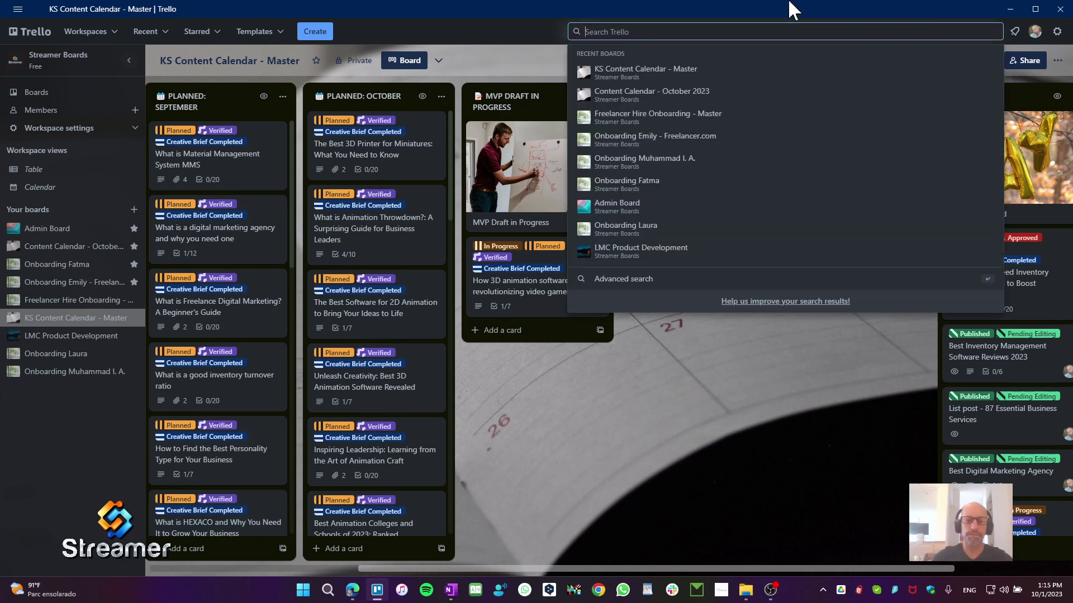
text(why le)
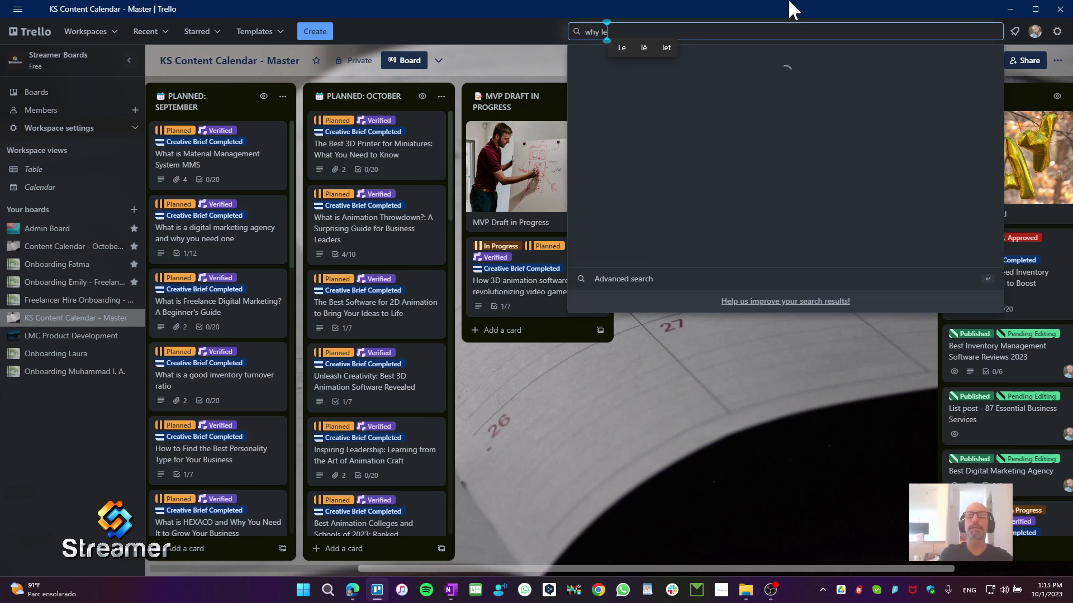
text(aders)
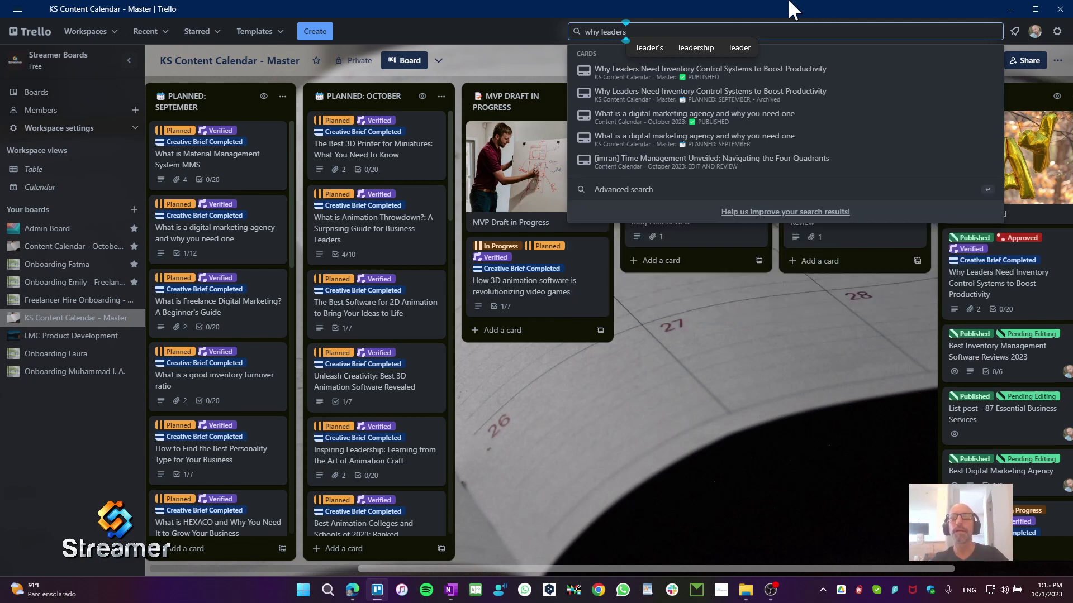
mouse_move(634, 77)
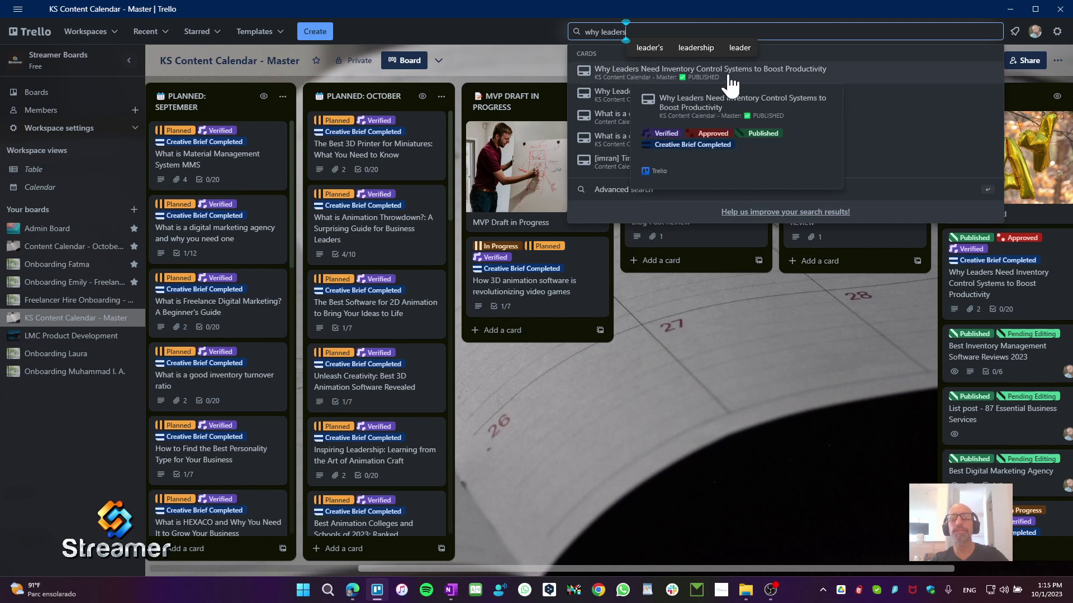
mouse_move(601, 101)
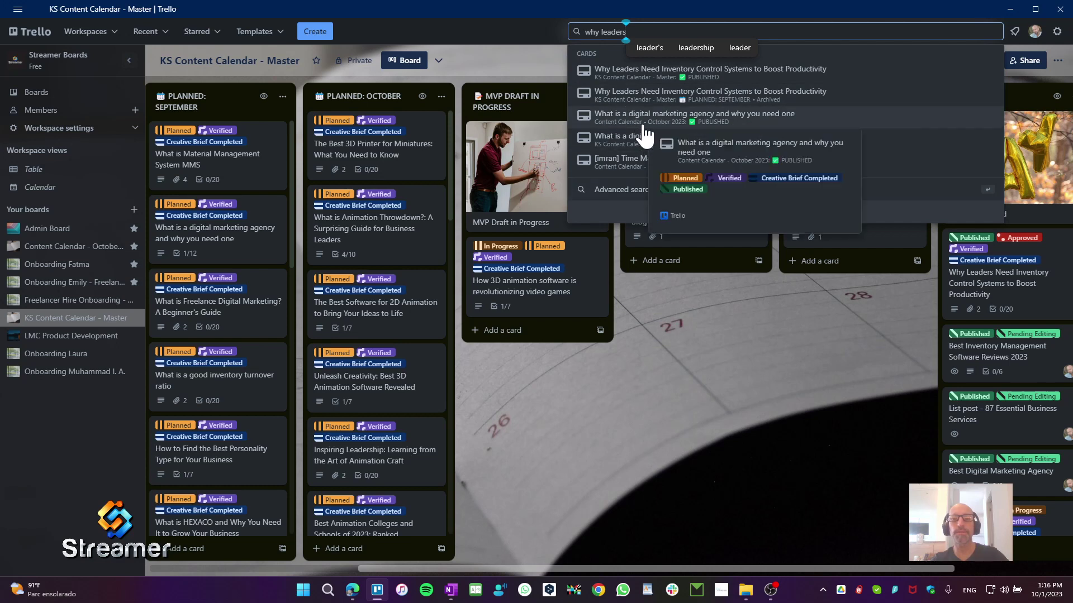
mouse_move(741, 180)
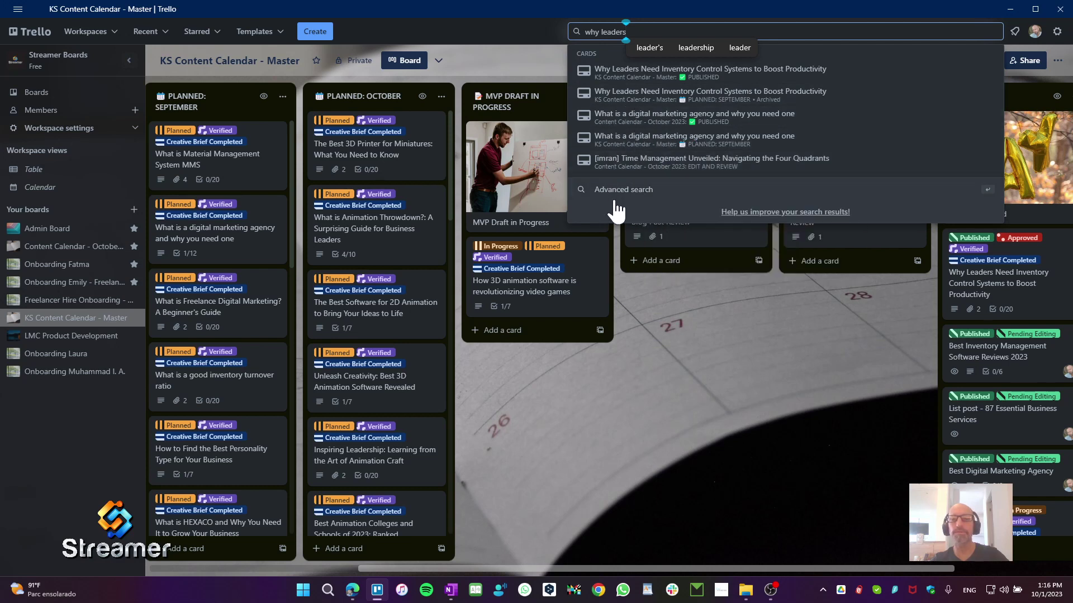
mouse_move(790, 134)
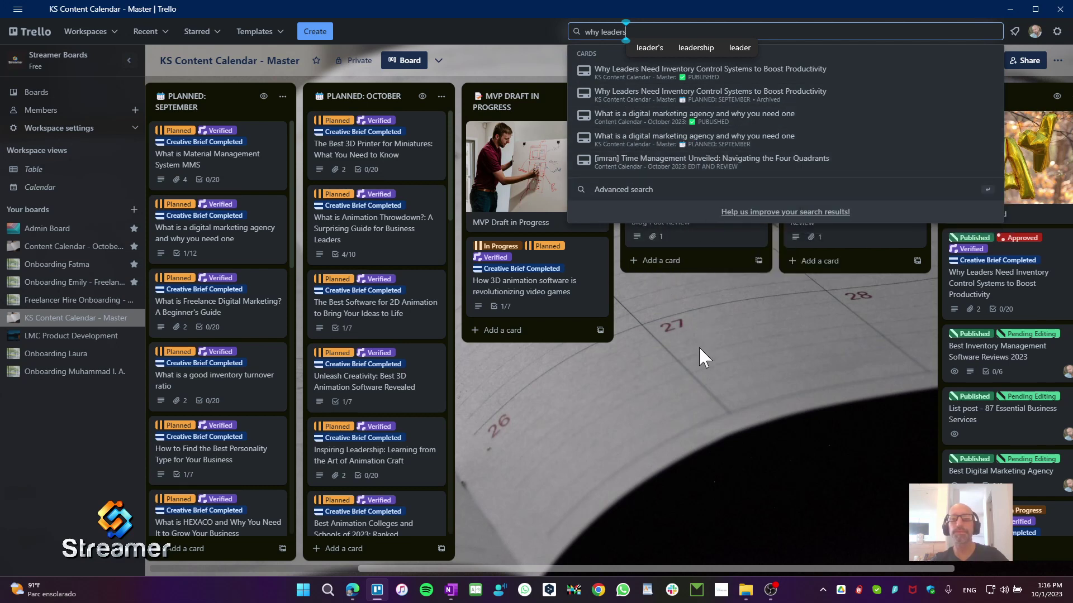
click(798, 364)
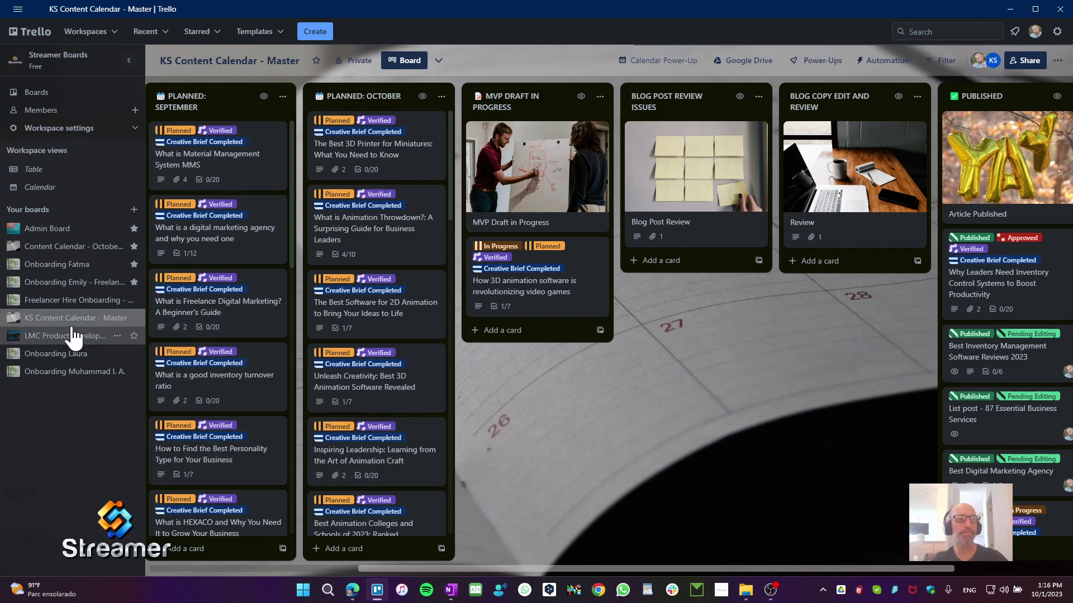
Switch to the Content Calendar - October 2023 board.
click(63, 247)
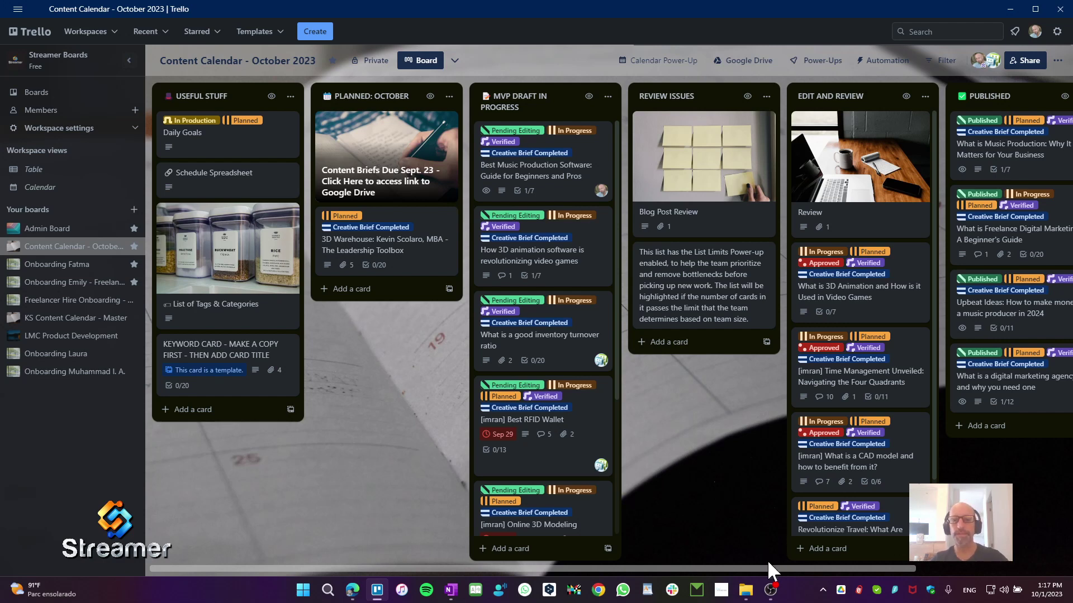
click(771, 593)
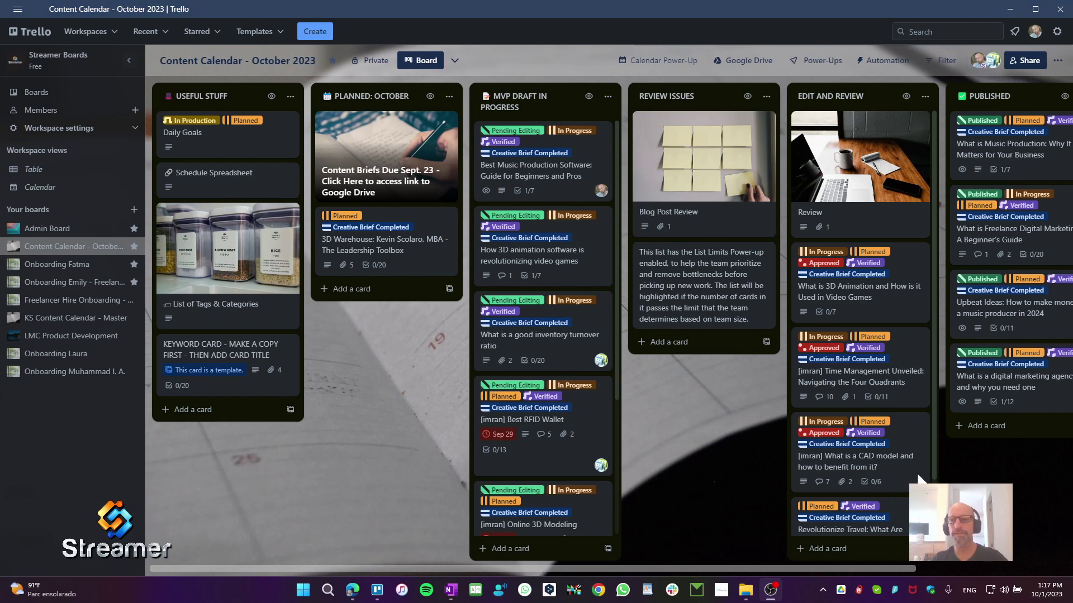